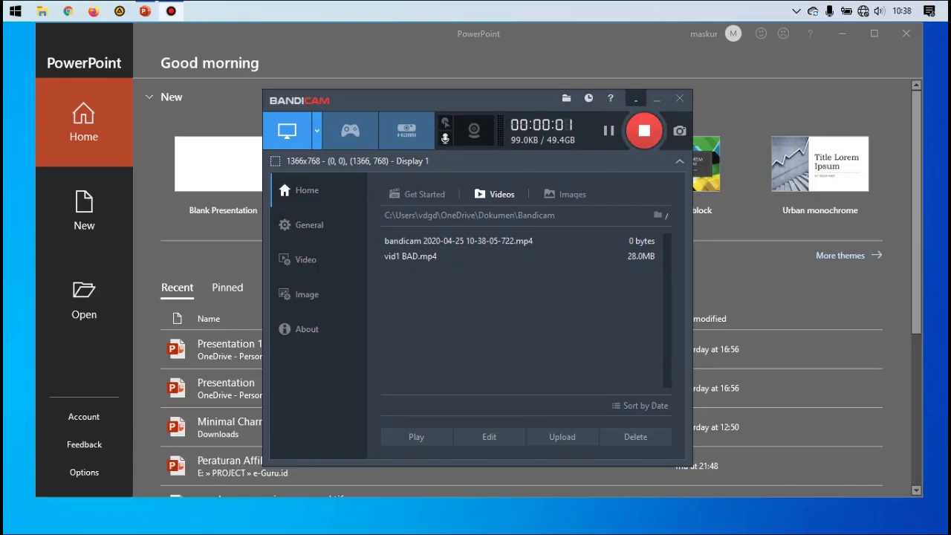
Create a new blank presentation (Presentation1) from the PowerPoint start screen
{"action": "left_click", "coordinate": [635, 99]}
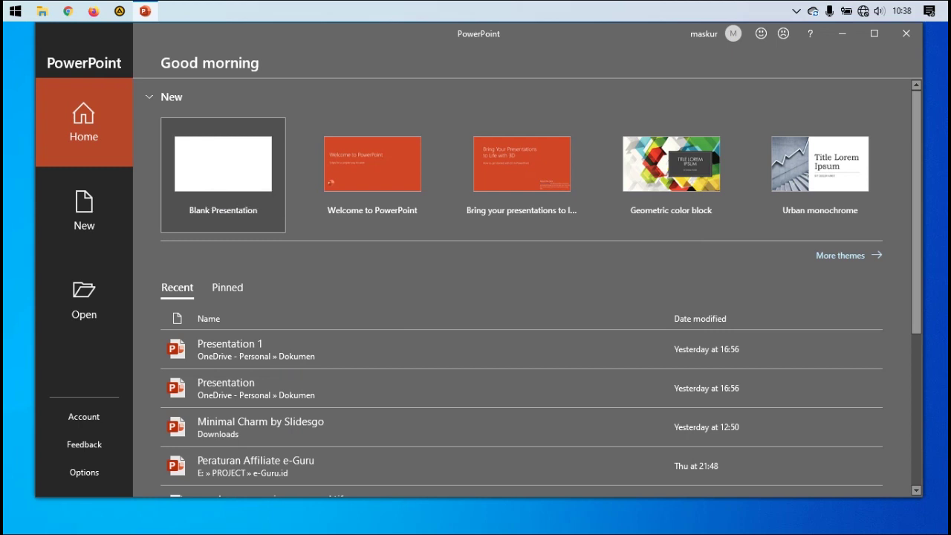
{"action": "left_click", "coordinate": [222, 174]}
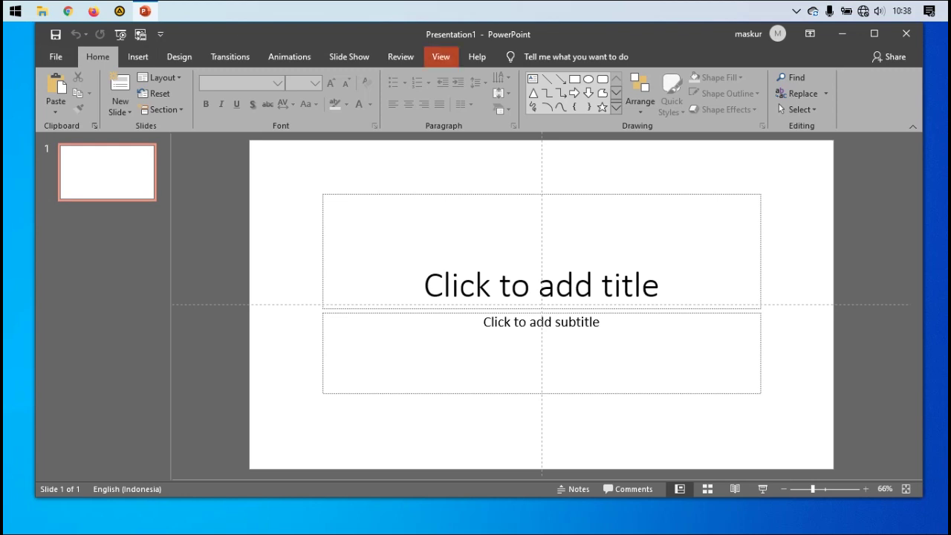
Switch to Slide Master view and scroll down the list of layouts
{"action": "left_click", "coordinate": [440, 56]}
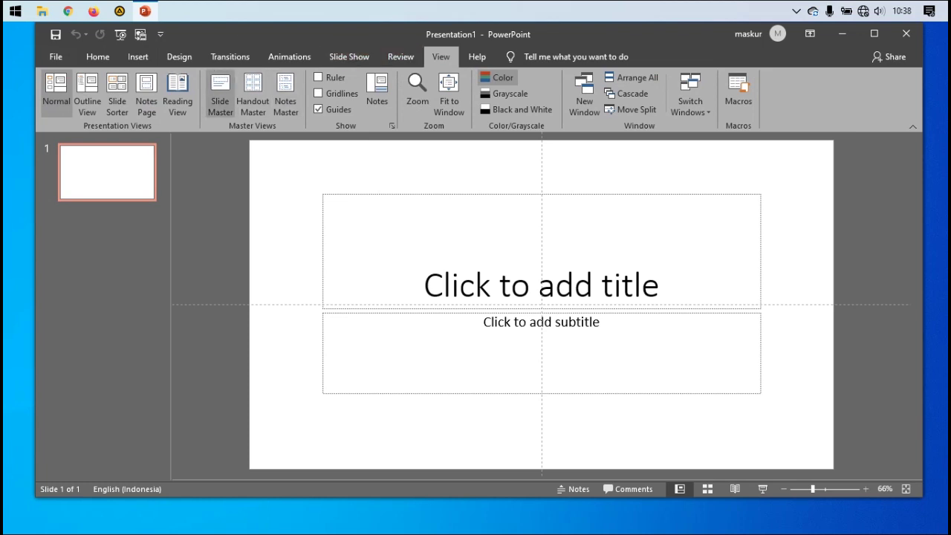
{"action": "left_click", "coordinate": [220, 93]}
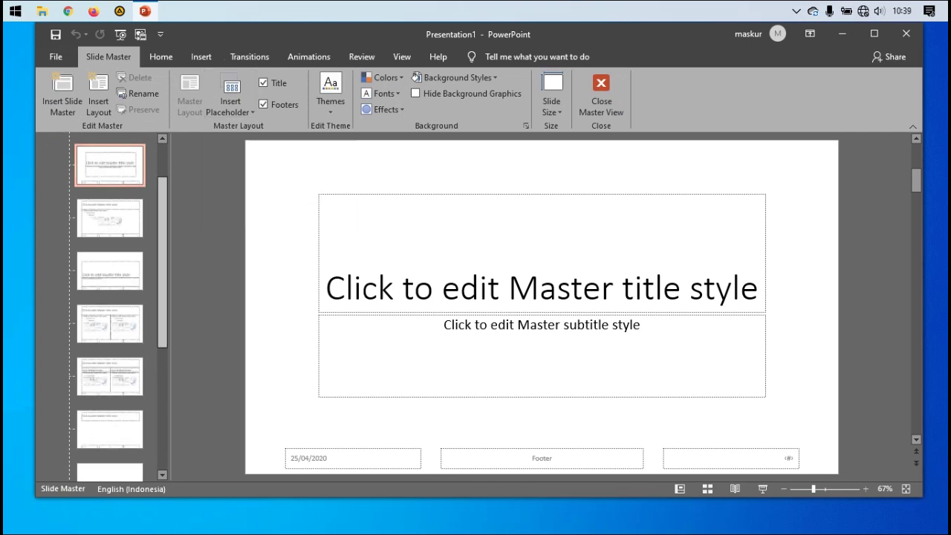
{"action": "scroll", "coordinate": [110, 439], "scroll_direction": "down", "scroll_amount": 3}
{"action": "scroll", "coordinate": [110, 439], "scroll_direction": "down", "scroll_amount": 3}
Insert a new layout after the last one and set its title to 'Judul Materi'
{"action": "left_click", "coordinate": [110, 439]}
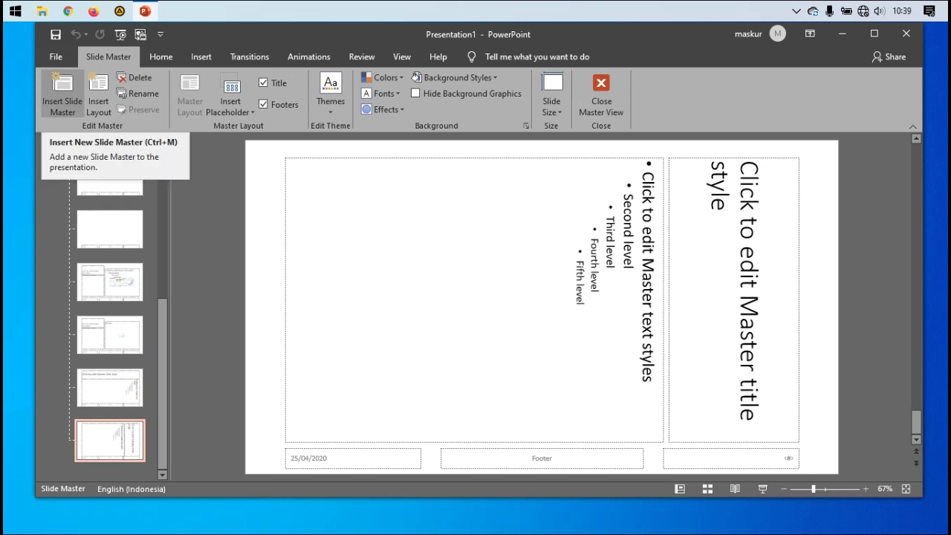
{"action": "left_click", "coordinate": [98, 93]}
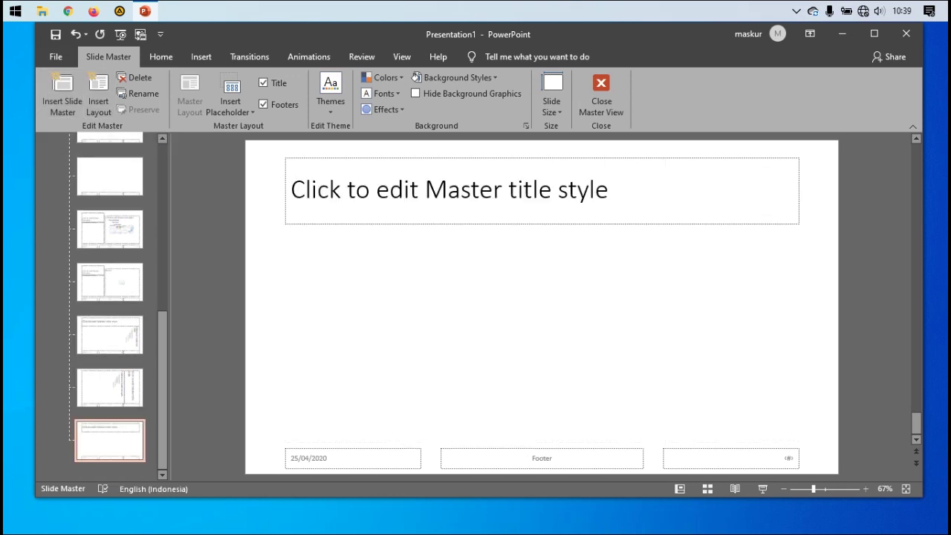
{"action": "left_click", "coordinate": [568, 192]}
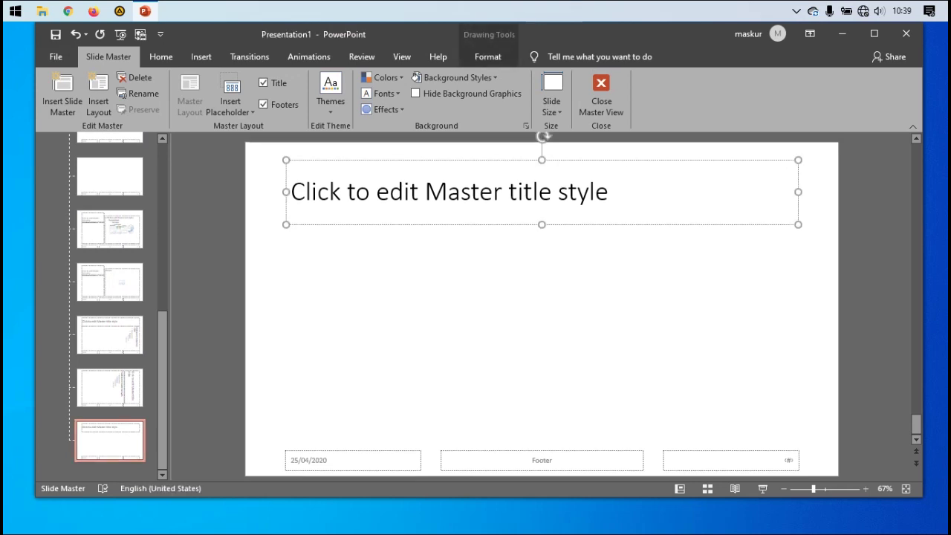
{"action": "left_click", "coordinate": [577, 192]}
{"action": "key", "text": "ctrl+a"}
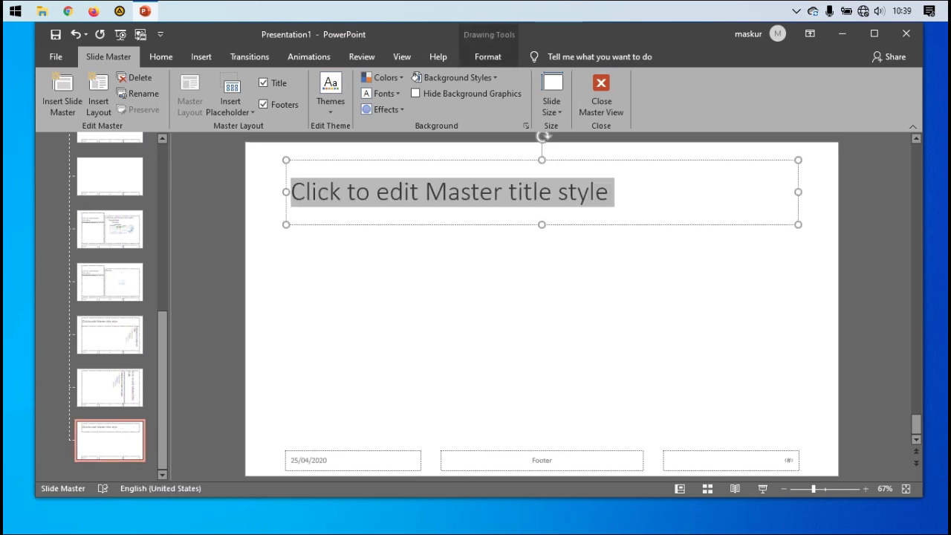
{"action": "type", "text": "Judul Ma"}
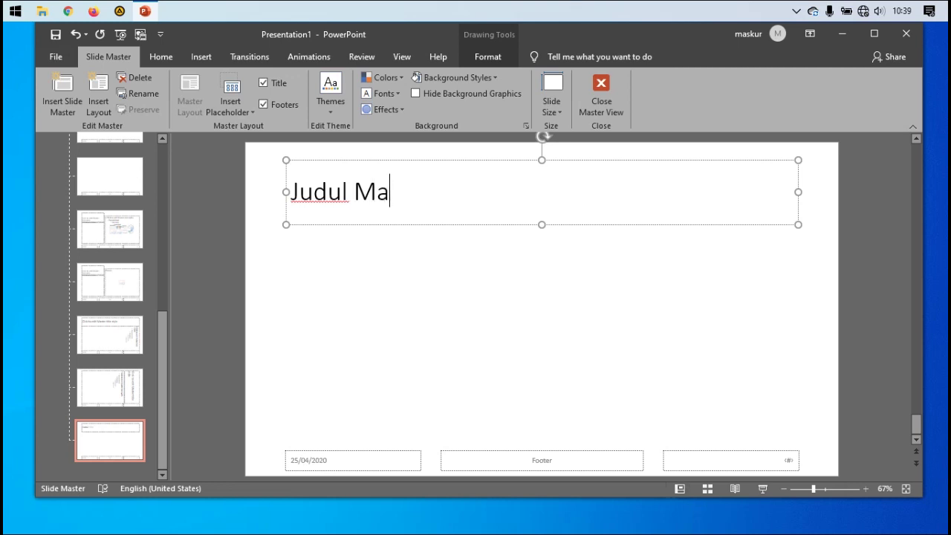
{"action": "type", "text": "teri"}
{"action": "key", "text": "Escape"}
{"action": "key", "text": "Escape"}
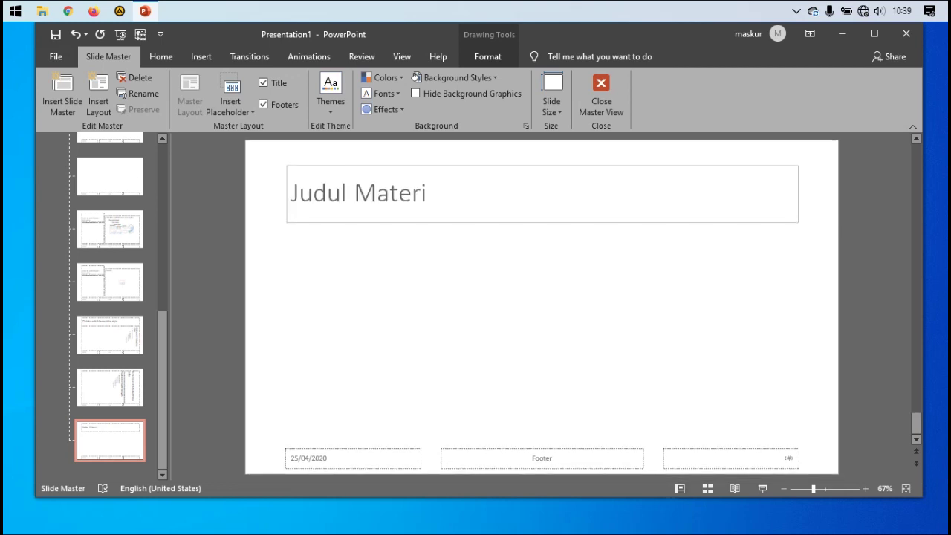
Nudge the 'Judul Materi' title placeholder slightly left and up
{"action": "key", "text": "ctrl+z"}
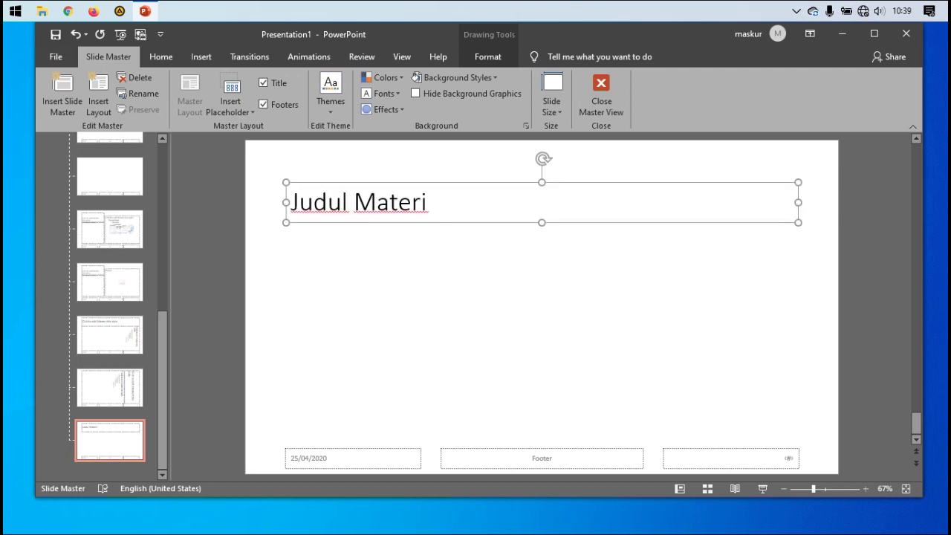
{"action": "key", "text": "ctrl+z"}
{"action": "key", "text": "ctrl+z"}
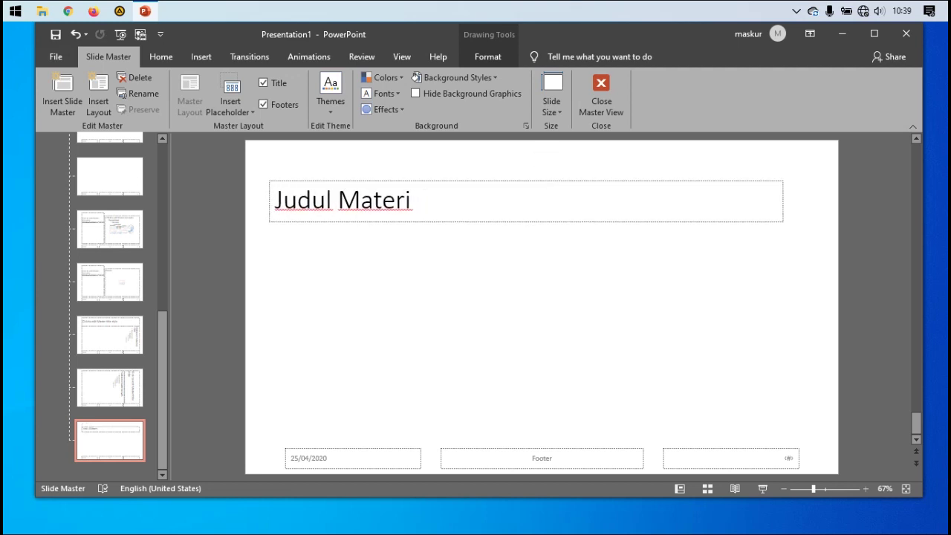
{"action": "key", "text": "ctrl+z"}
{"action": "key", "text": "ctrl+z"}
{"action": "key", "text": "ctrl+z"}
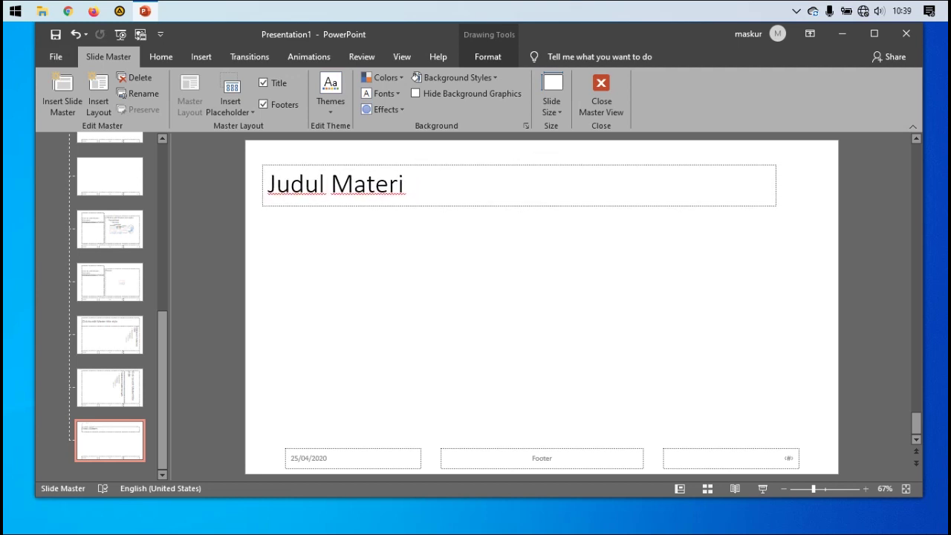
{"action": "key", "text": "ctrl+z"}
{"action": "key", "text": "ctrl+z"}
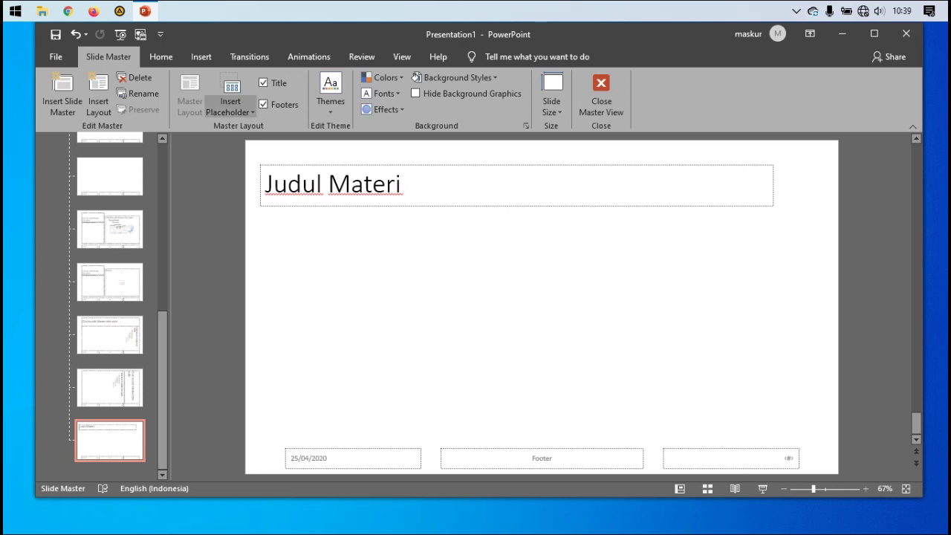
Draw a Picture placeholder on the left, just below the title
{"action": "left_click", "coordinate": [231, 87]}
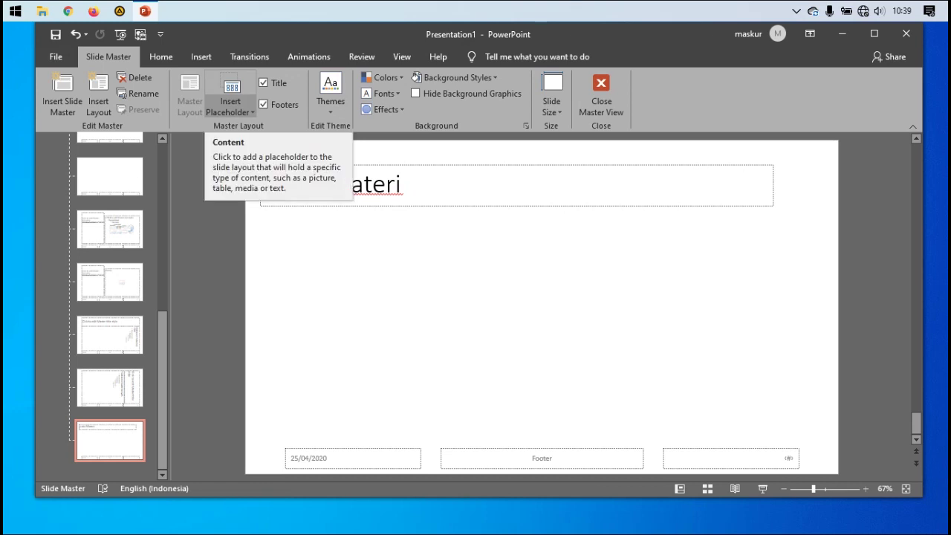
{"action": "left_click", "coordinate": [229, 110]}
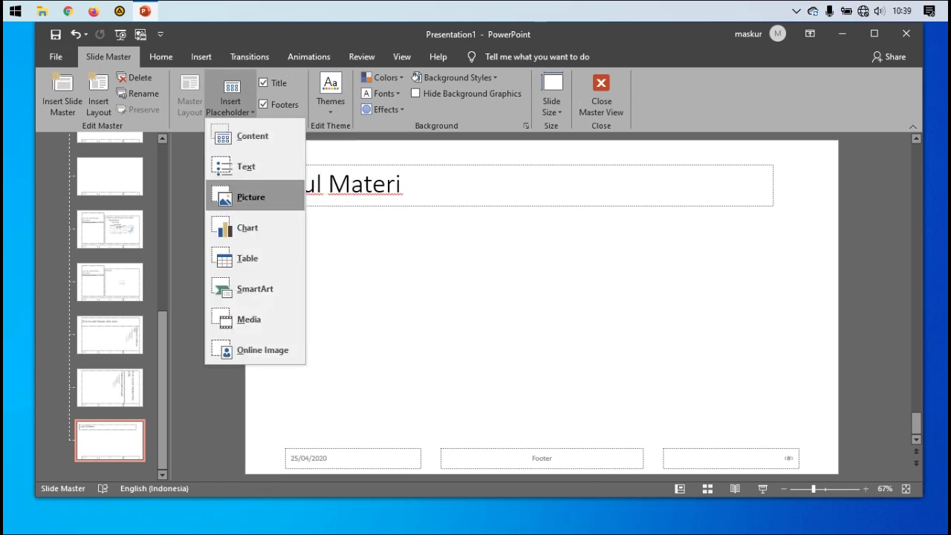
{"action": "left_click", "coordinate": [250, 197]}
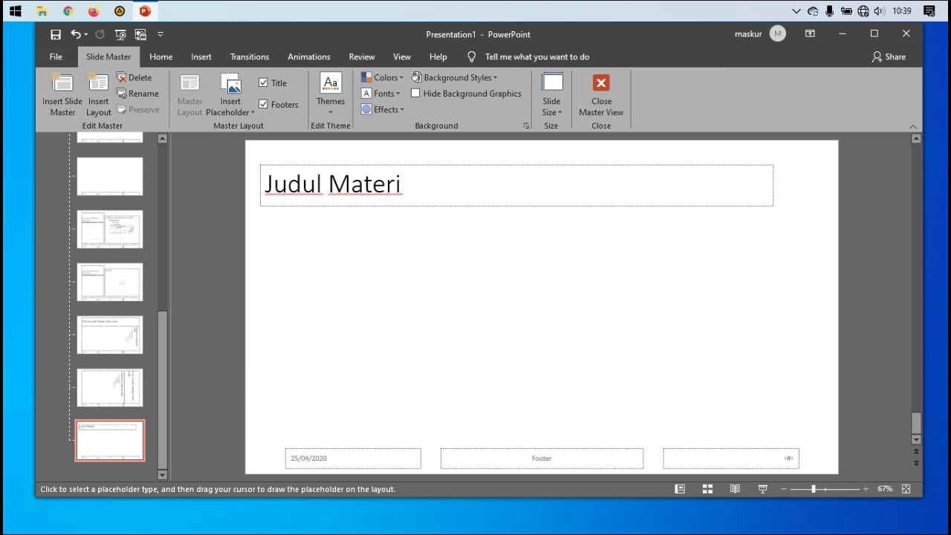
{"action": "left_click_drag", "start_coordinate": [260, 217], "coordinate": [482, 316]}
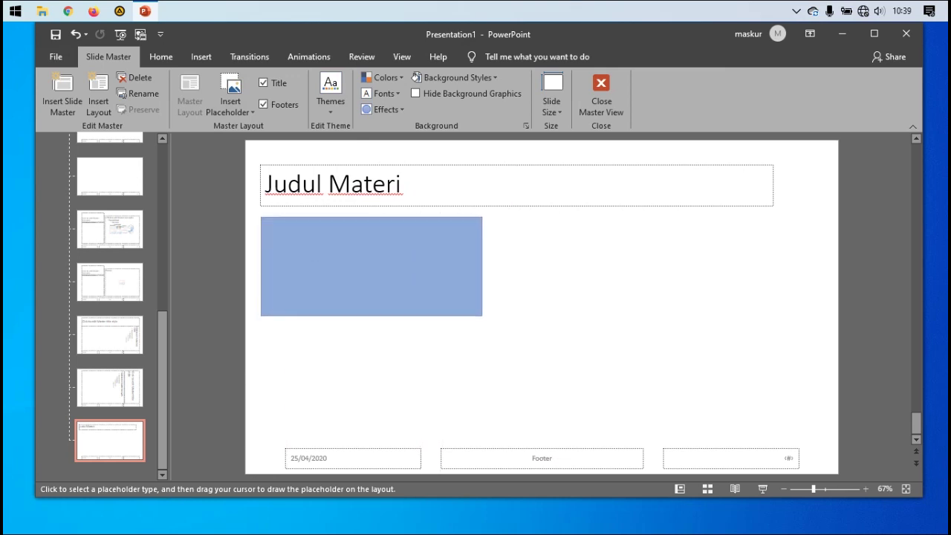
{"action": "left_click_drag", "start_coordinate": [482, 316], "coordinate": [503, 318]}
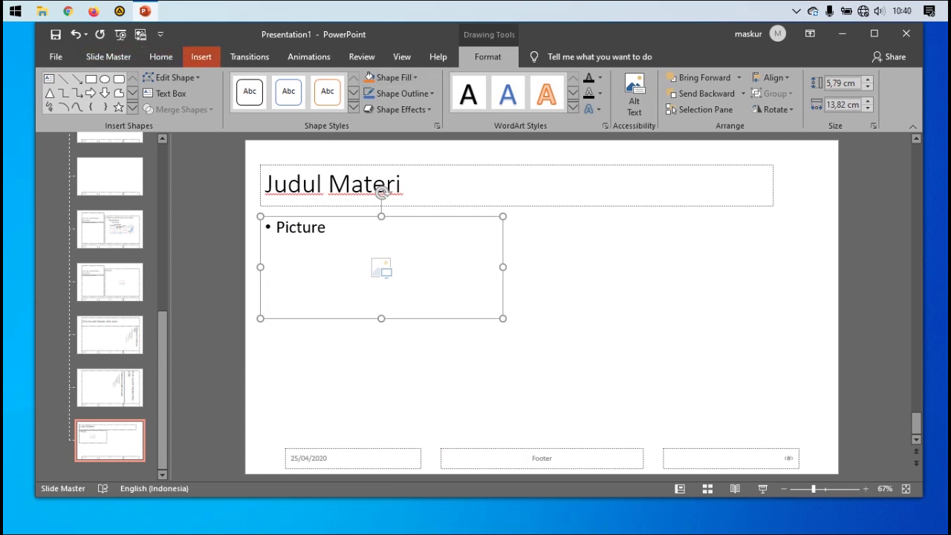
Look at the Insert tab, then reopen the Slide Master placeholder list
{"action": "left_click", "coordinate": [201, 56]}
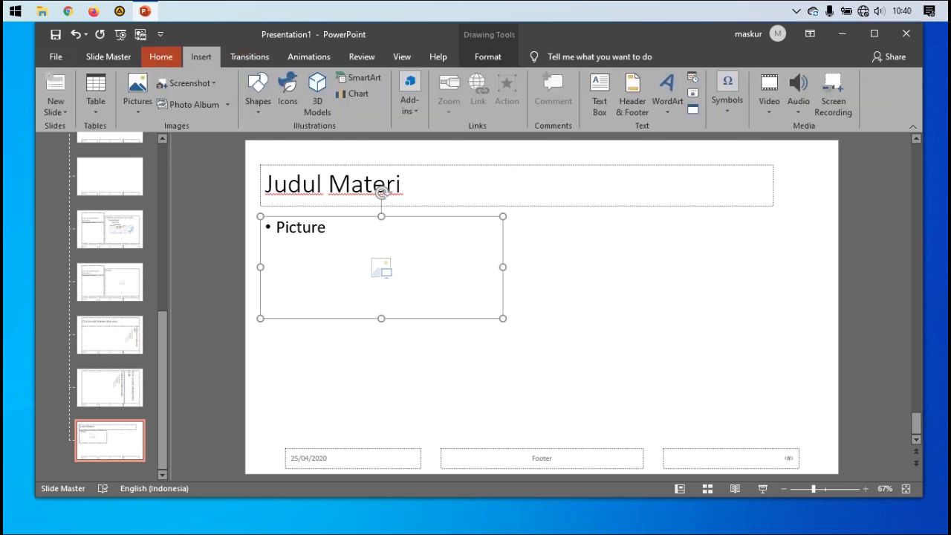
{"action": "left_click", "coordinate": [108, 57]}
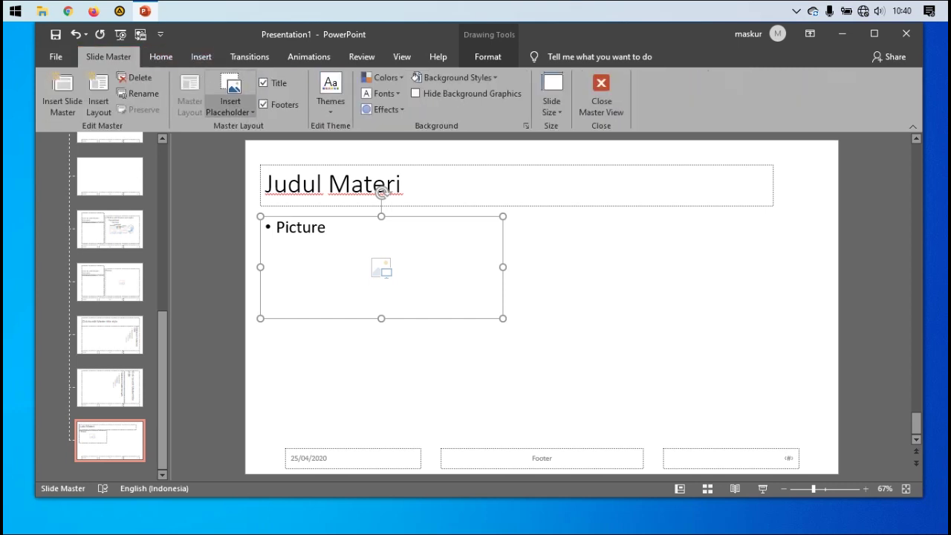
{"action": "left_click", "coordinate": [230, 108]}
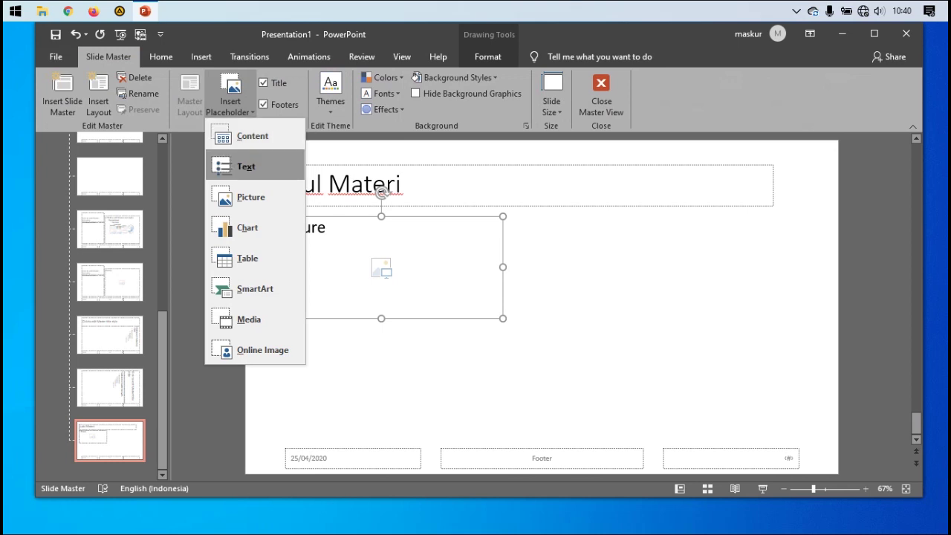
Draw a Text placeholder under the Picture box and a tall Text placeholder on the right
{"action": "left_click", "coordinate": [246, 166]}
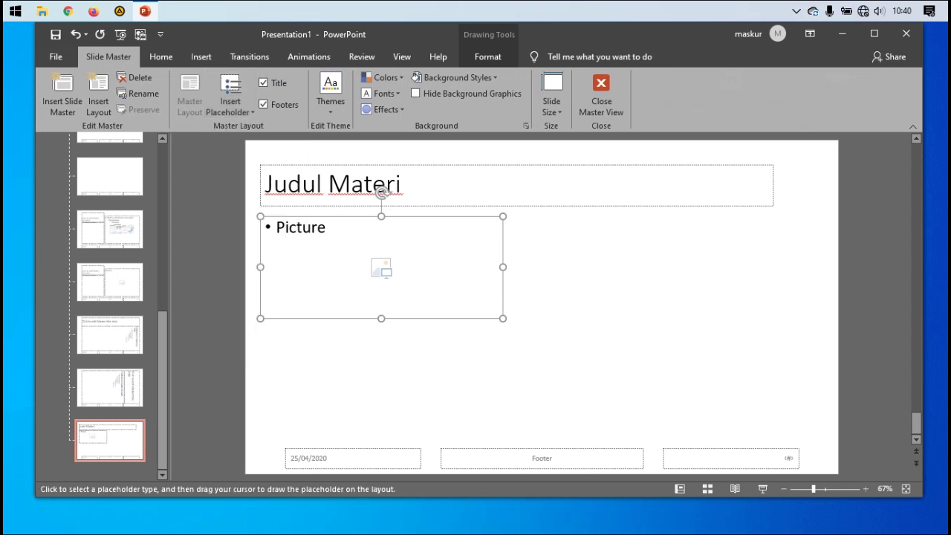
{"action": "mouse_move", "coordinate": [261, 330]}
{"action": "left_mouse_down"}
{"action": "mouse_move", "coordinate": [503, 398]}
{"action": "mouse_move", "coordinate": [503, 431]}
{"action": "left_mouse_up"}
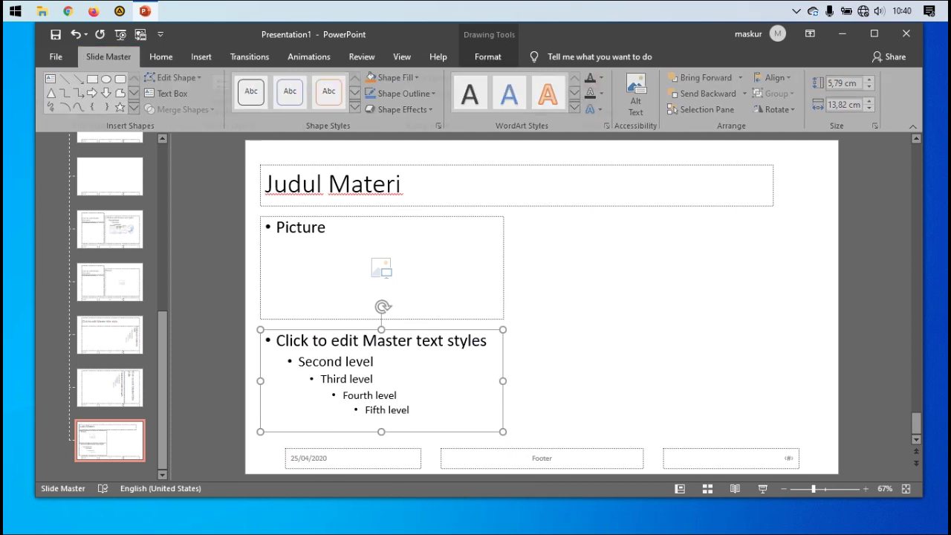
{"action": "left_click", "coordinate": [108, 56]}
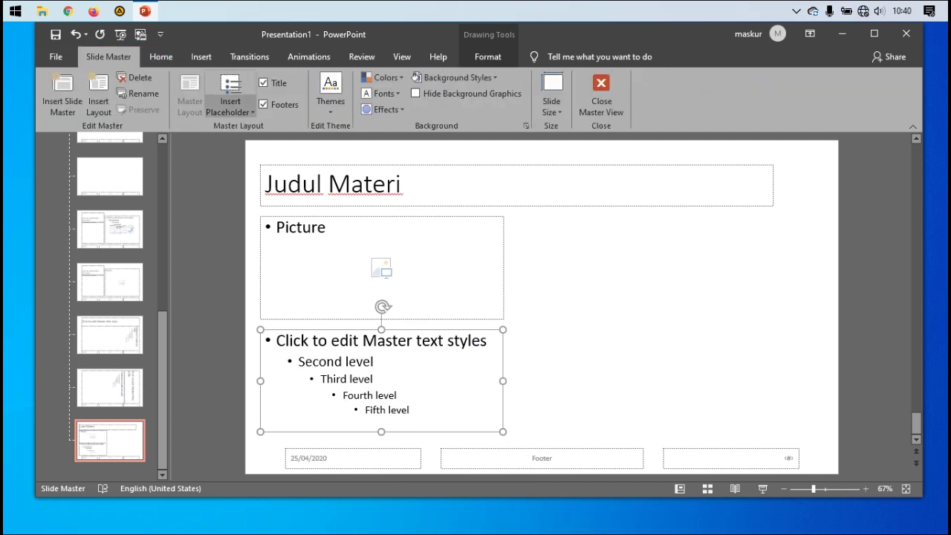
{"action": "left_click", "coordinate": [230, 112]}
{"action": "left_click", "coordinate": [246, 166]}
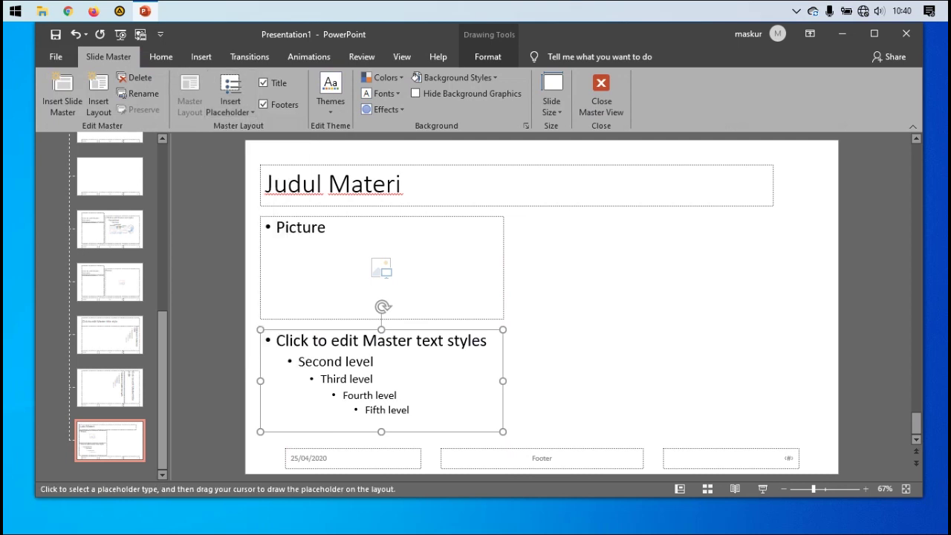
{"action": "left_click_drag", "start_coordinate": [514, 216], "coordinate": [773, 431]}
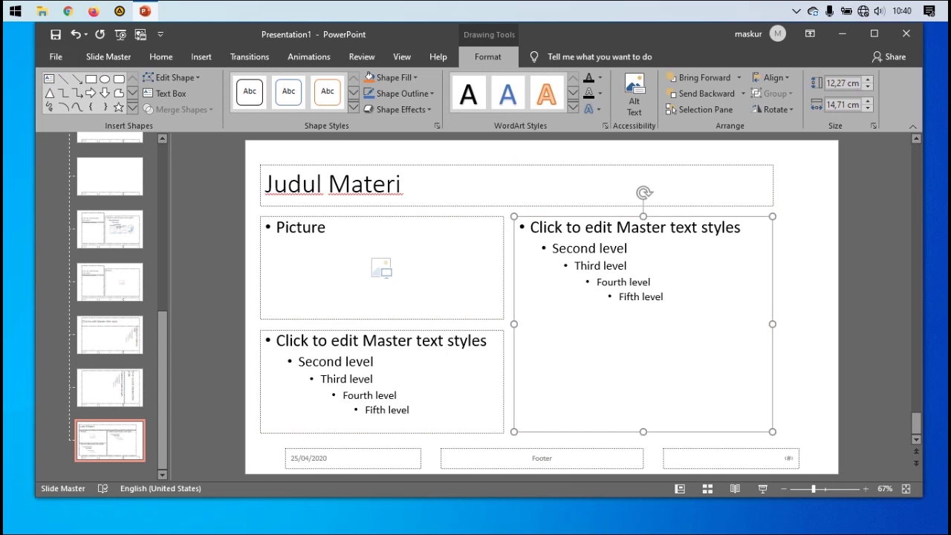
Narrow the Picture placeholder and resize the lower text placeholder to the same width
{"action": "left_click_drag", "start_coordinate": [514, 324], "coordinate": [541, 324]}
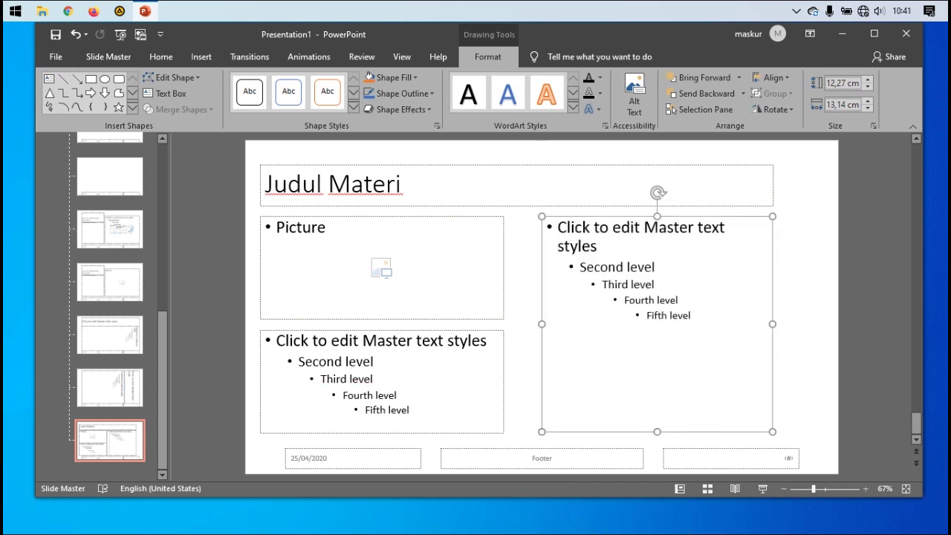
{"action": "left_click_drag", "start_coordinate": [504, 268], "coordinate": [522, 267]}
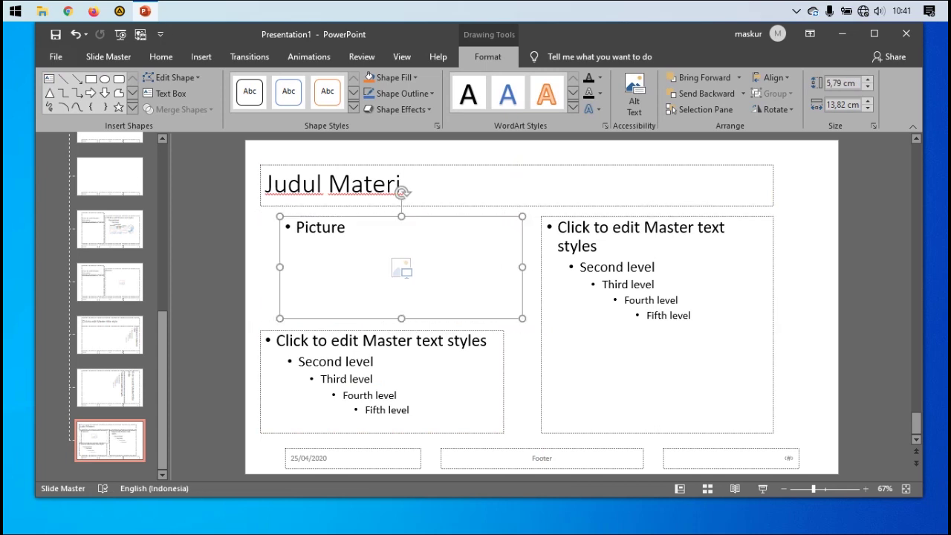
{"action": "left_click_drag", "start_coordinate": [280, 268], "coordinate": [292, 268]}
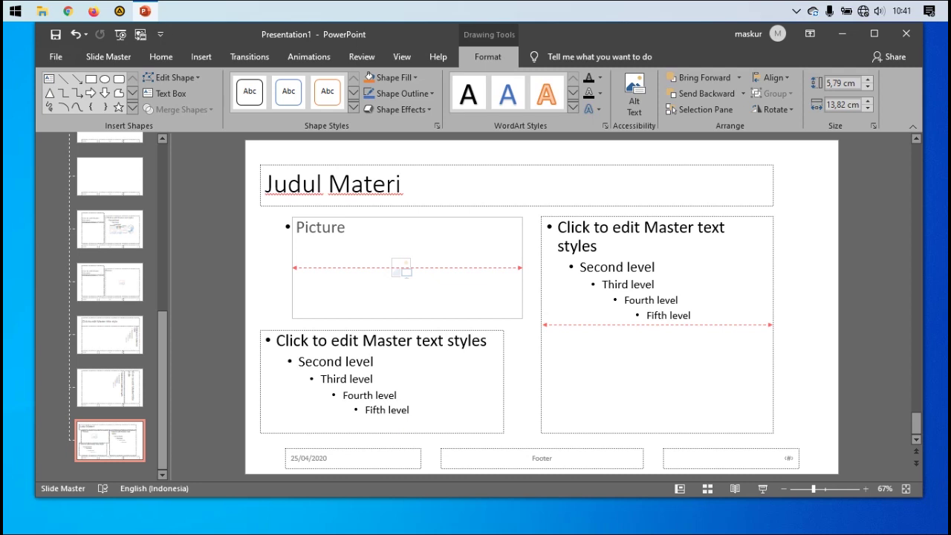
{"action": "left_click_drag", "start_coordinate": [292, 268], "coordinate": [292, 268]}
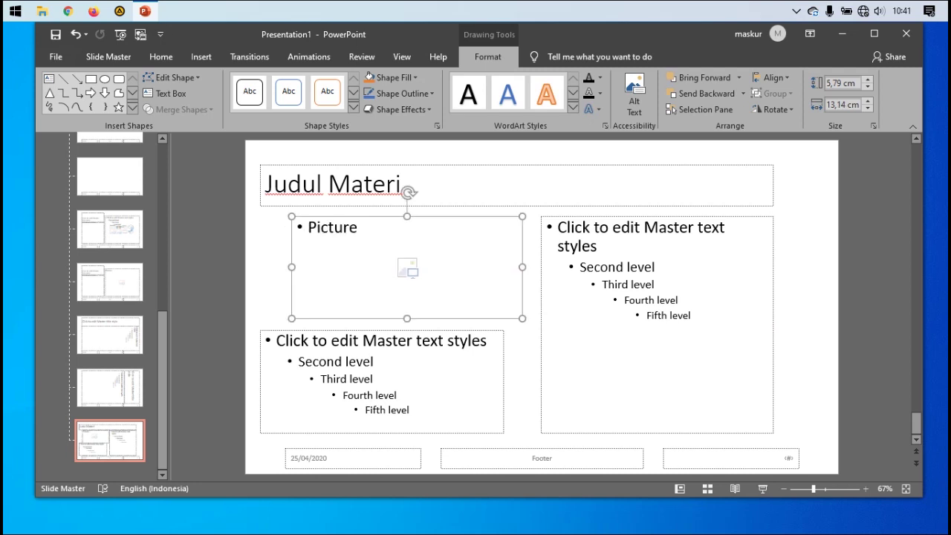
{"action": "left_click", "coordinate": [381, 330]}
{"action": "left_click_drag", "start_coordinate": [381, 332], "coordinate": [401, 332]}
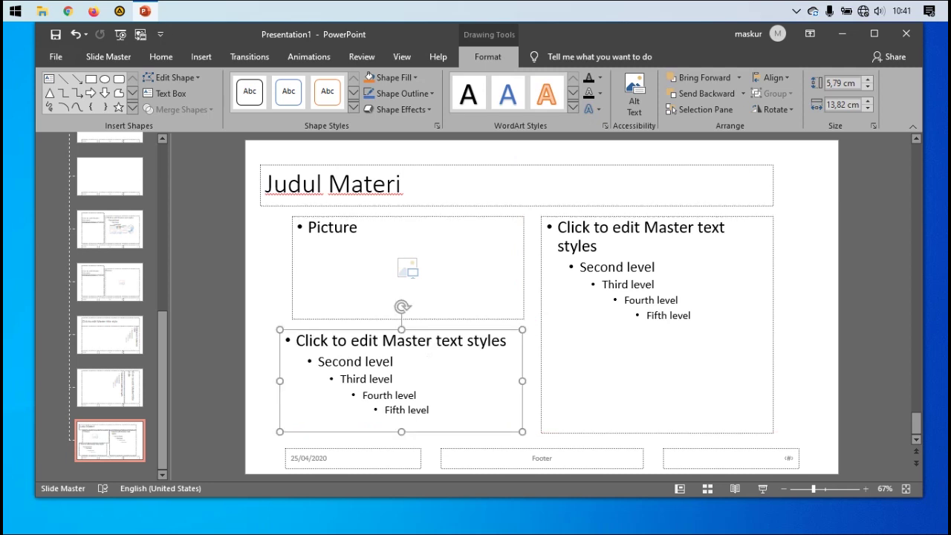
{"action": "left_click_drag", "start_coordinate": [280, 349], "coordinate": [293, 350]}
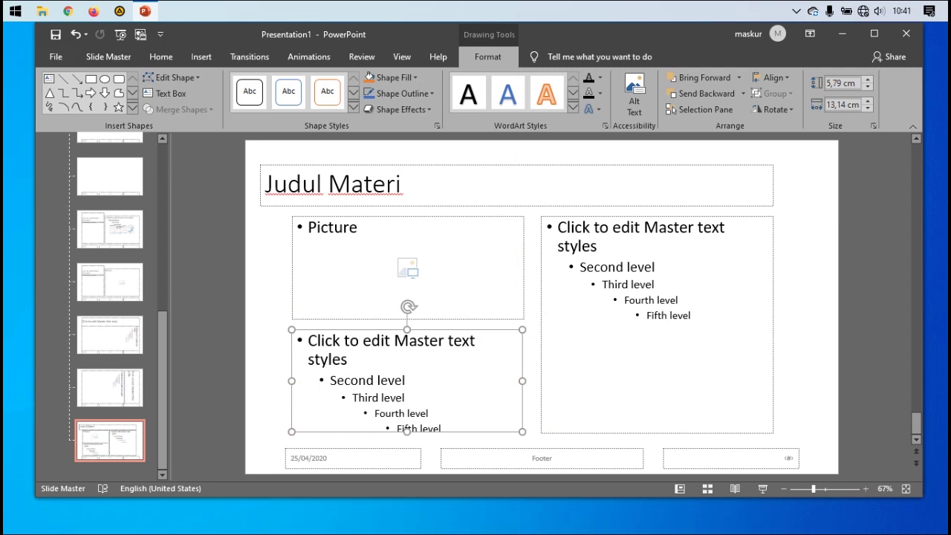
Shift the Picture and lower text placeholders right together by three nudges
{"action": "left_click", "coordinate": [408, 267]}
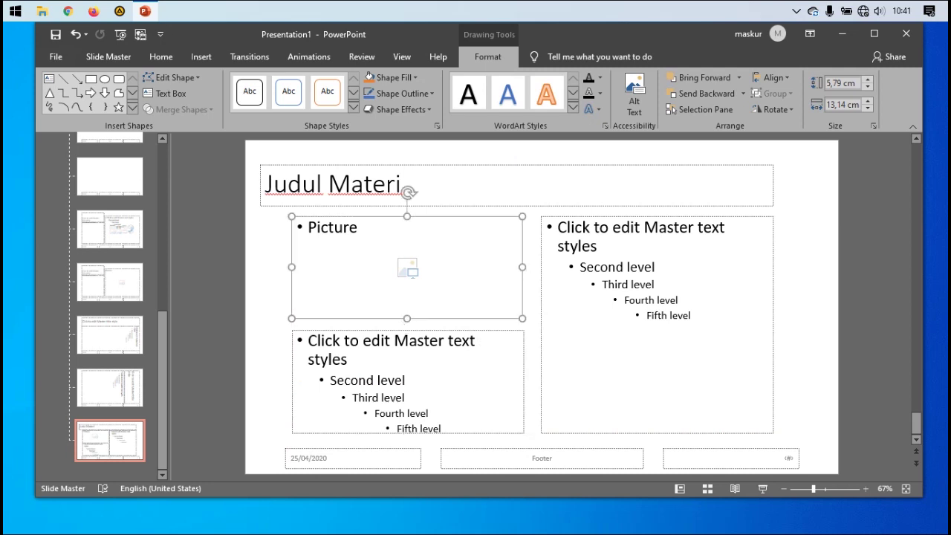
{"action": "left_click", "coordinate": [407, 387], "text": "shift"}
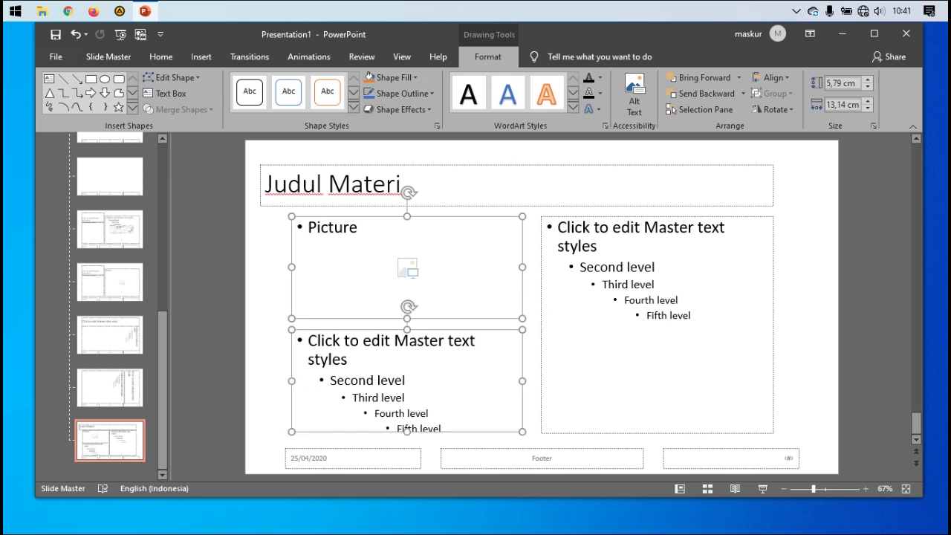
{"action": "key", "text": "Right"}
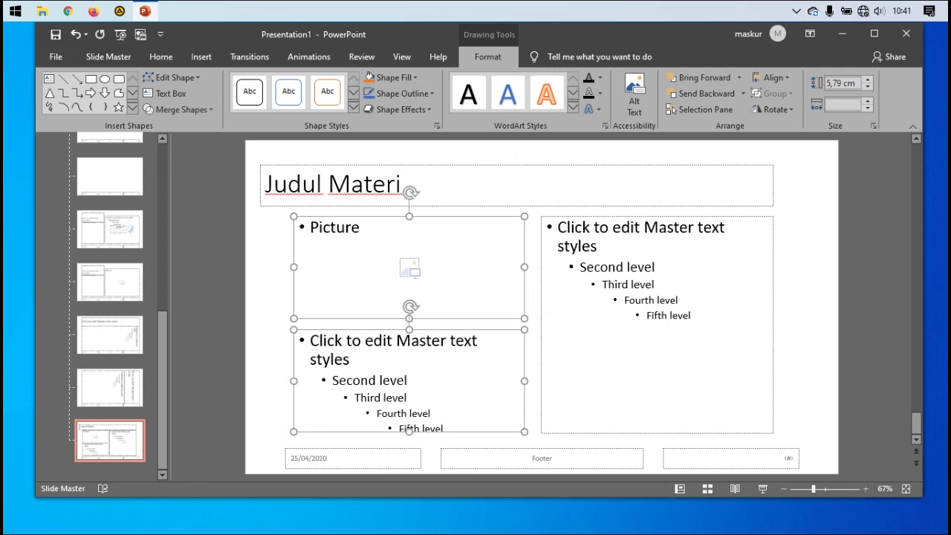
{"action": "key", "text": "Right"}
{"action": "key", "text": "Right"}
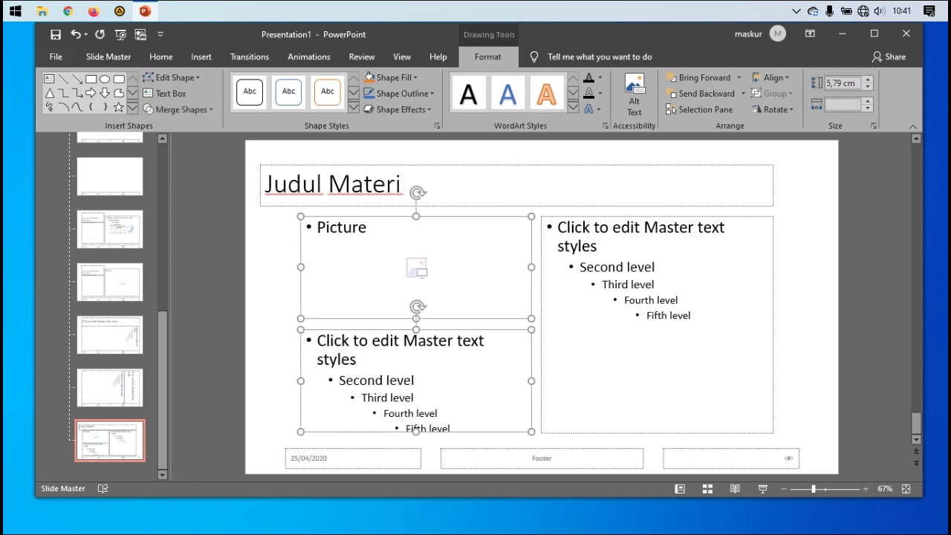
{"action": "key", "text": "Right"}
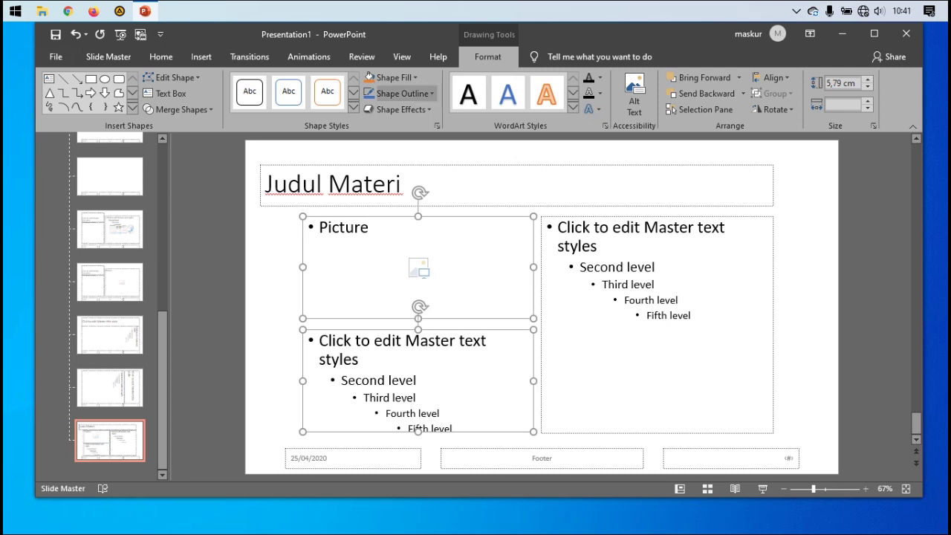
Turn on Gridlines from the View tab
{"action": "left_click", "coordinate": [401, 57]}
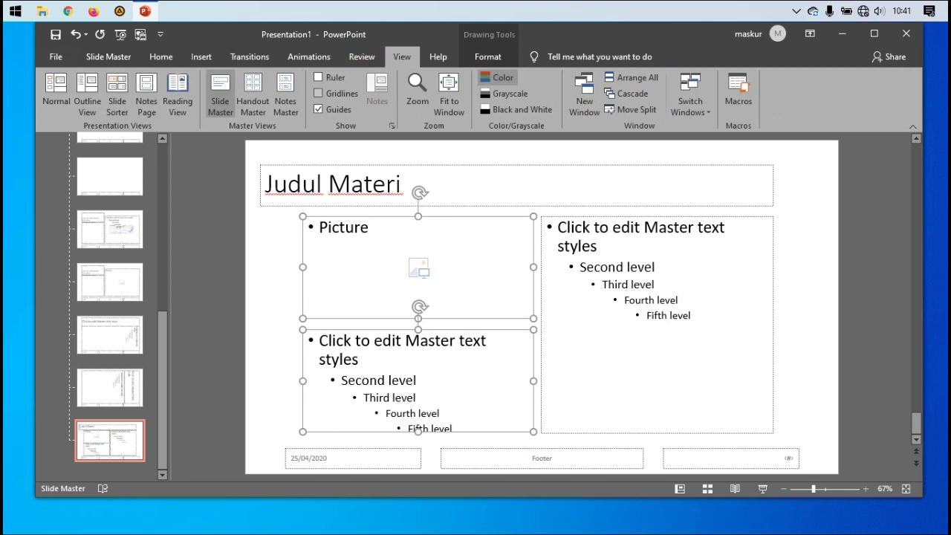
{"action": "left_click", "coordinate": [319, 93]}
Nudge the right text, Picture and lower-left text placeholders slightly right together
{"action": "left_click", "coordinate": [657, 356]}
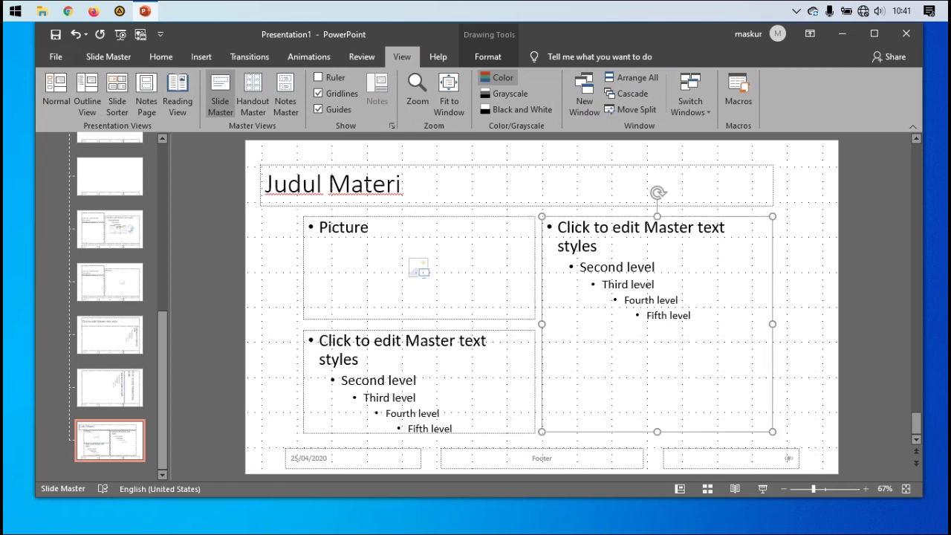
{"action": "left_click", "coordinate": [418, 282], "text": "shift"}
{"action": "left_click", "coordinate": [418, 380], "text": "shift"}
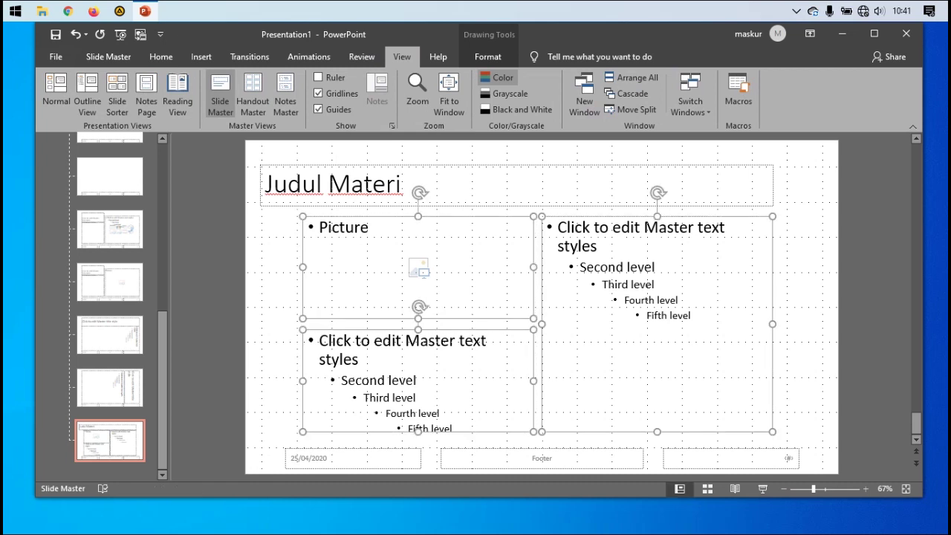
{"action": "key", "text": "Right"}
{"action": "key", "text": "Right"}
{"action": "key", "text": "Right"}
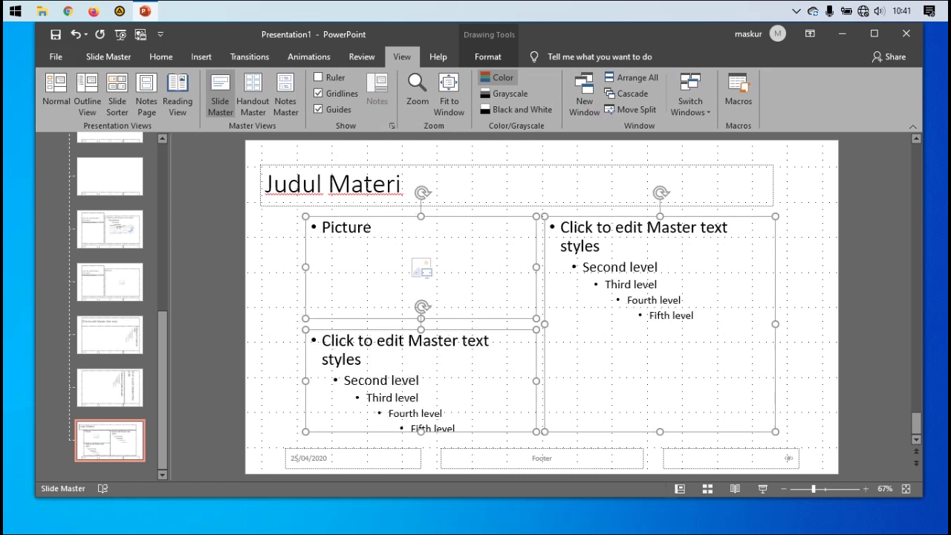
{"action": "key", "text": "Right"}
{"action": "key", "text": "Right"}
{"action": "key", "text": "Right"}
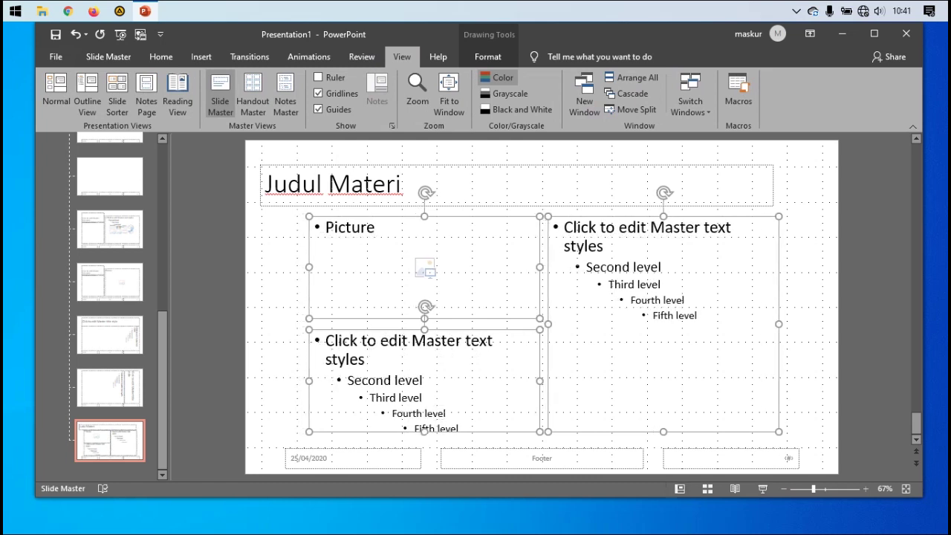
{"action": "key", "text": "Right"}
{"action": "key", "text": "Left"}
{"action": "key", "text": "Left"}
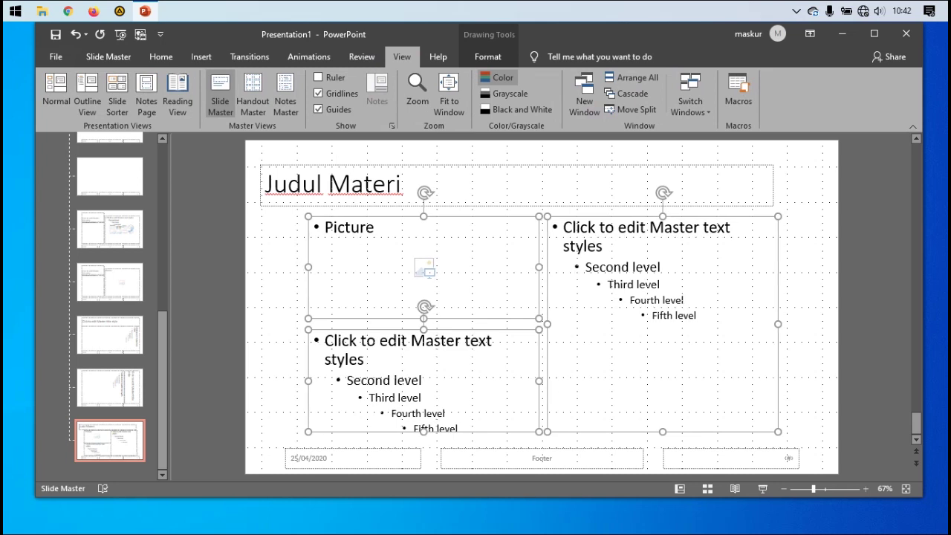
Trim the 'Judul Materi' title's left edge to line up with the content boxes
{"action": "left_click", "coordinate": [446, 186]}
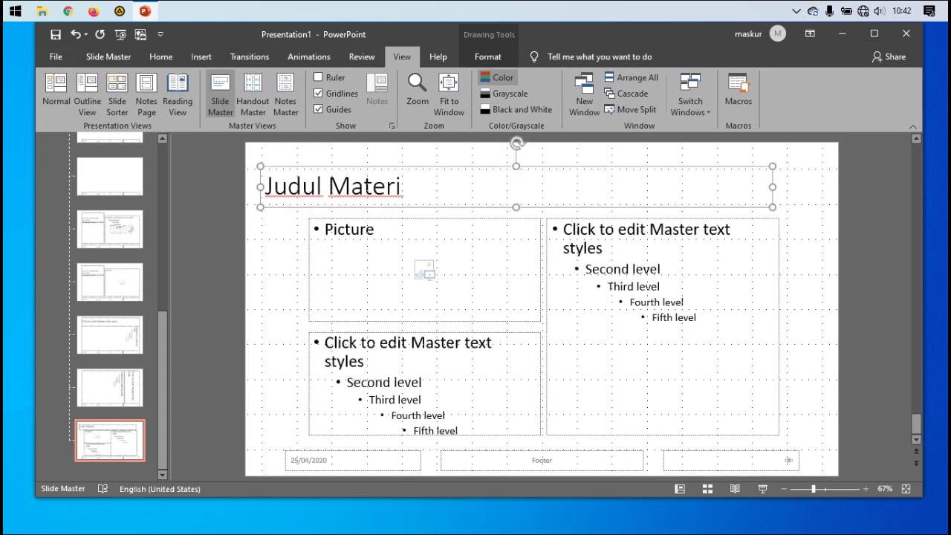
{"action": "left_click_drag", "start_coordinate": [260, 186], "coordinate": [310, 185]}
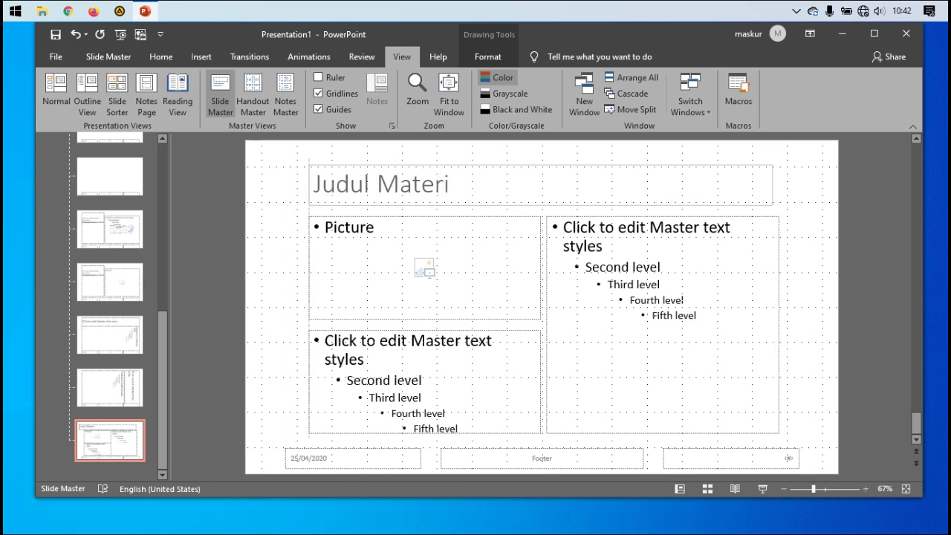
{"action": "left_click_drag", "start_coordinate": [309, 187], "coordinate": [309, 186]}
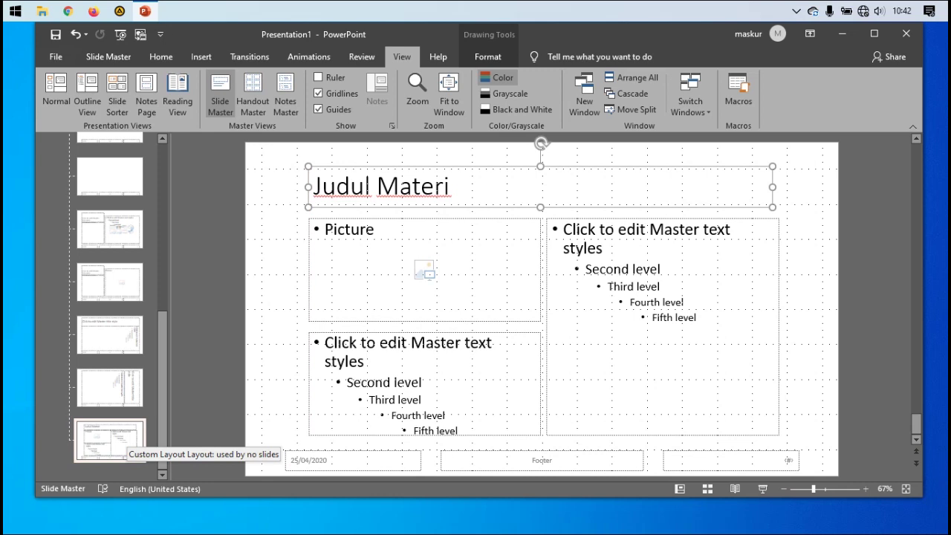
Rename the new custom layout to 'Layout 1'
{"action": "right_click", "coordinate": [125, 443]}
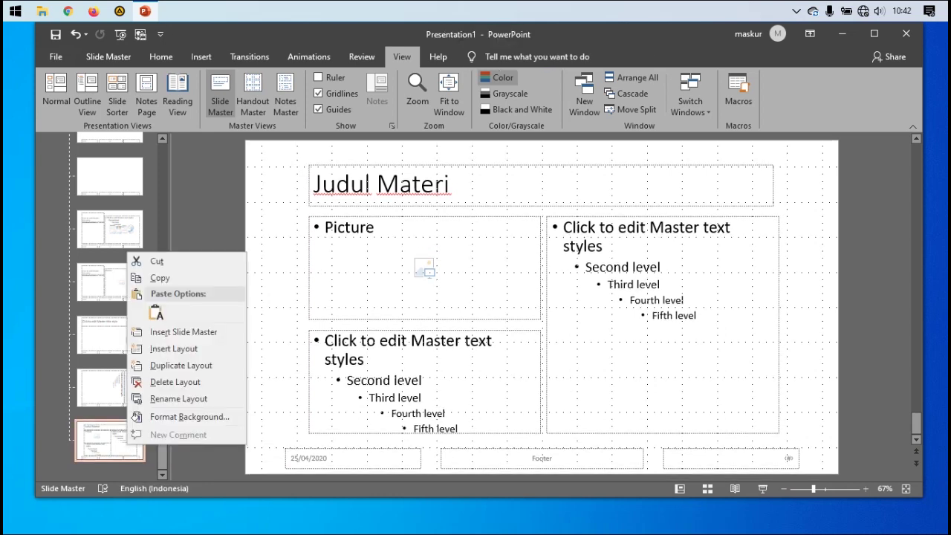
{"action": "left_click", "coordinate": [179, 399]}
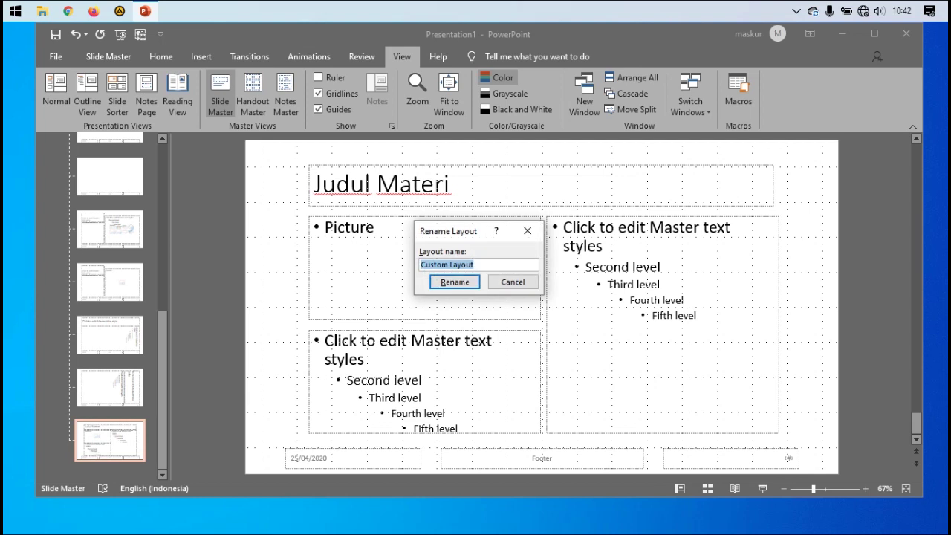
{"action": "key", "text": "Home"}
{"action": "key", "text": "Delete"}
{"action": "key", "text": "Delete"}
{"action": "key", "text": "Delete"}
{"action": "key", "text": "Delete"}
{"action": "key", "text": "Delete"}
{"action": "key", "text": "Delete"}
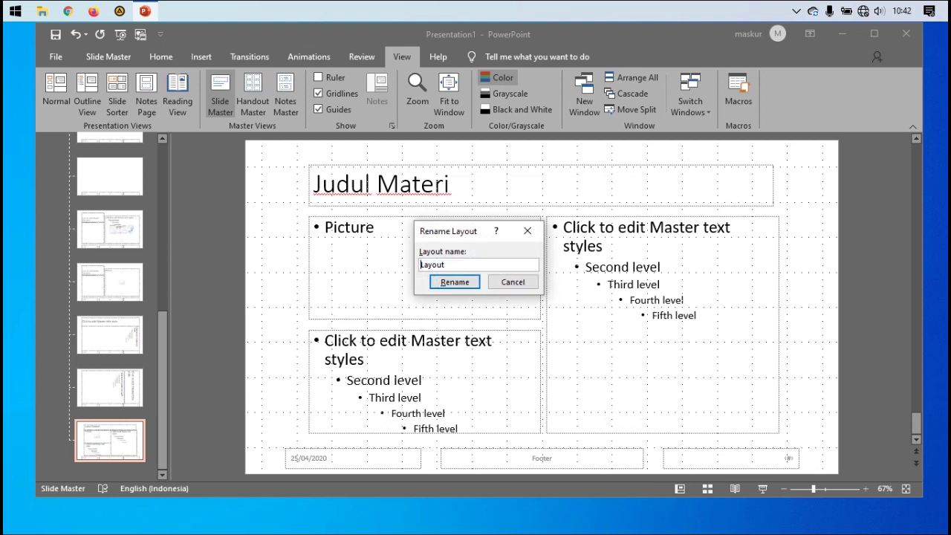
{"action": "type", "text": "1"}
{"action": "key", "text": "Return"}
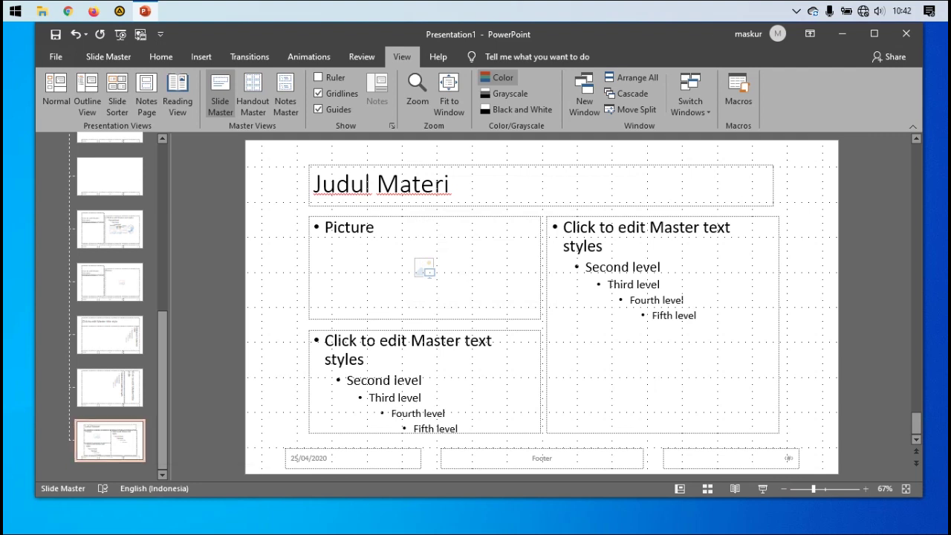
Duplicate Layout 1, delete its Picture placeholder, and stretch the left text box up
{"action": "right_click", "coordinate": [134, 444]}
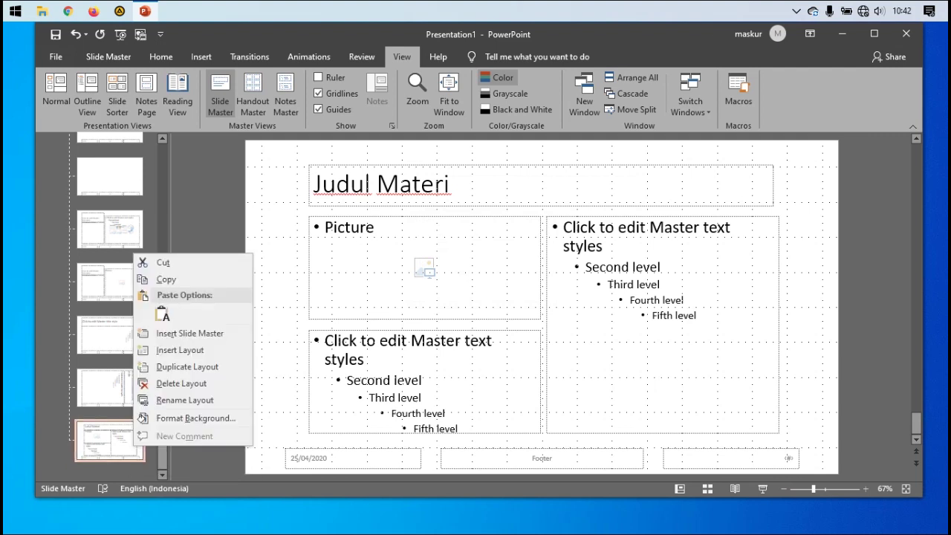
{"action": "left_click", "coordinate": [187, 366]}
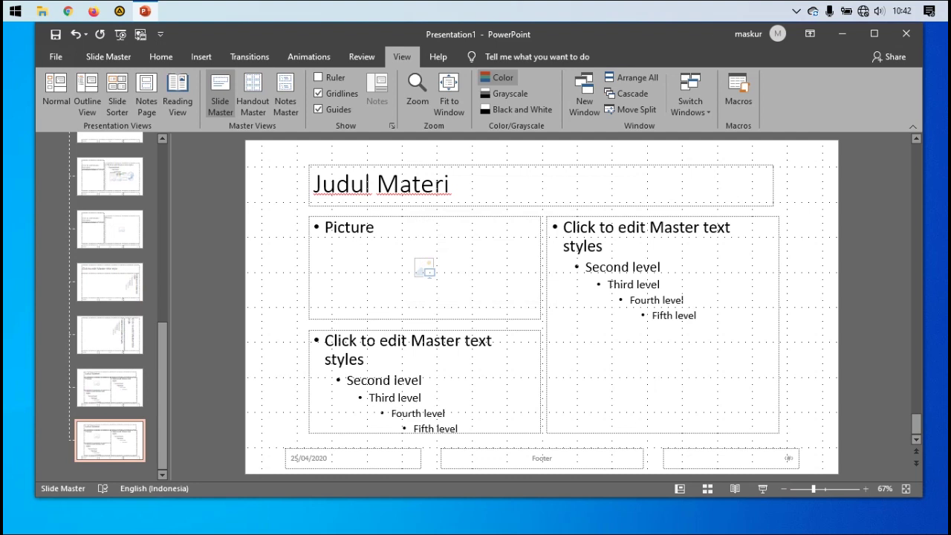
{"action": "left_click", "coordinate": [423, 217]}
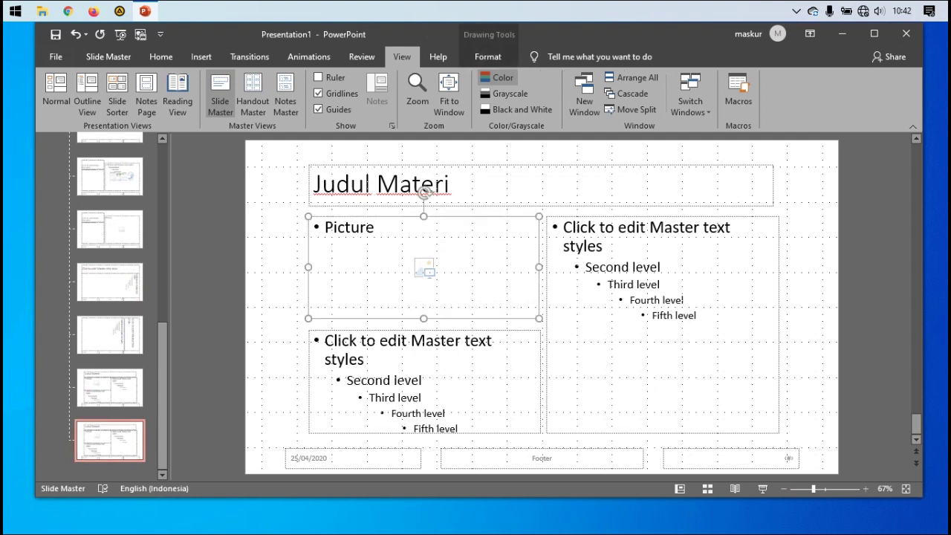
{"action": "key", "text": "Delete"}
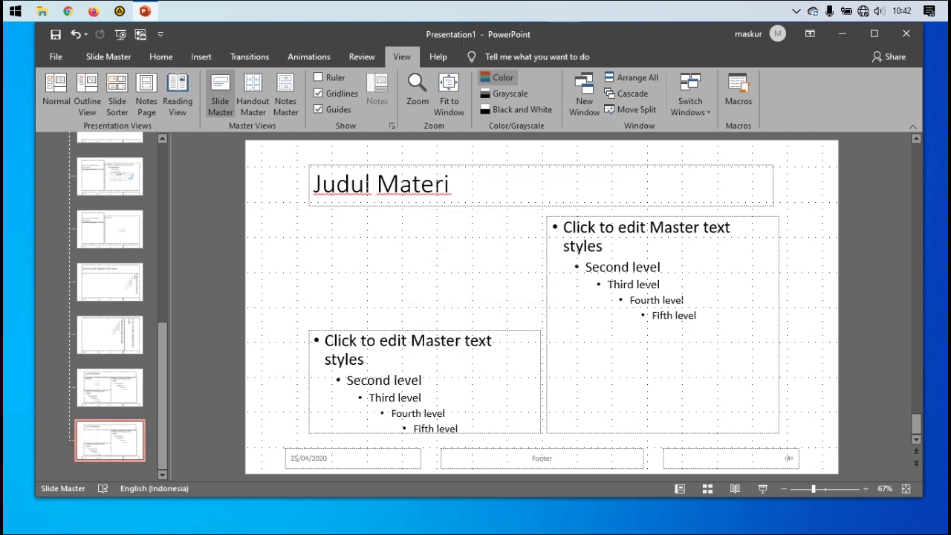
{"action": "left_click", "coordinate": [423, 332]}
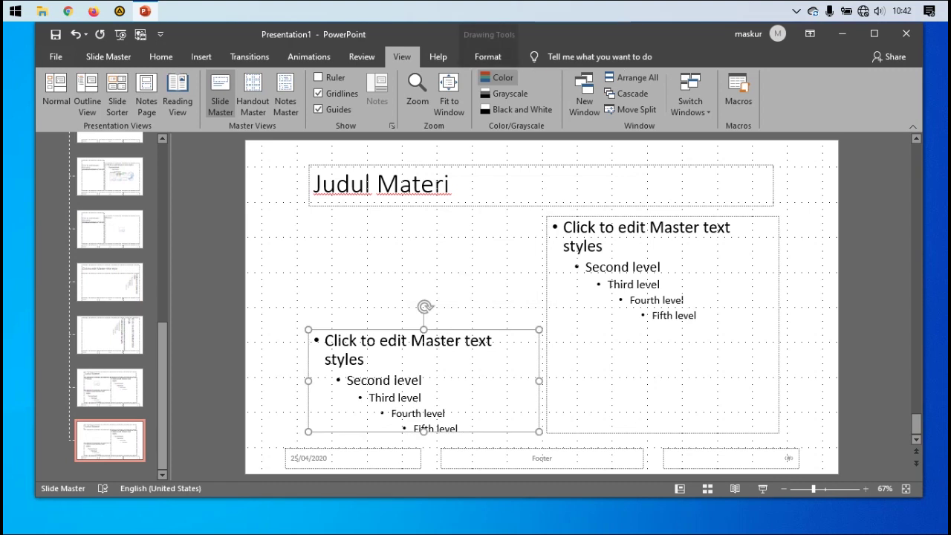
{"action": "left_click_drag", "start_coordinate": [423, 331], "coordinate": [423, 216]}
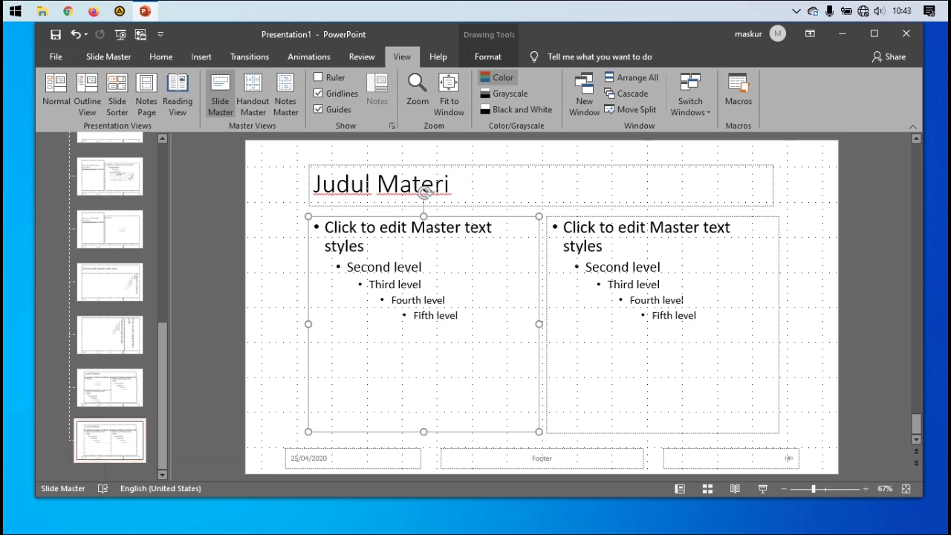
Rename the duplicated two-content layout to 'Layout 2'
{"action": "right_click", "coordinate": [108, 448]}
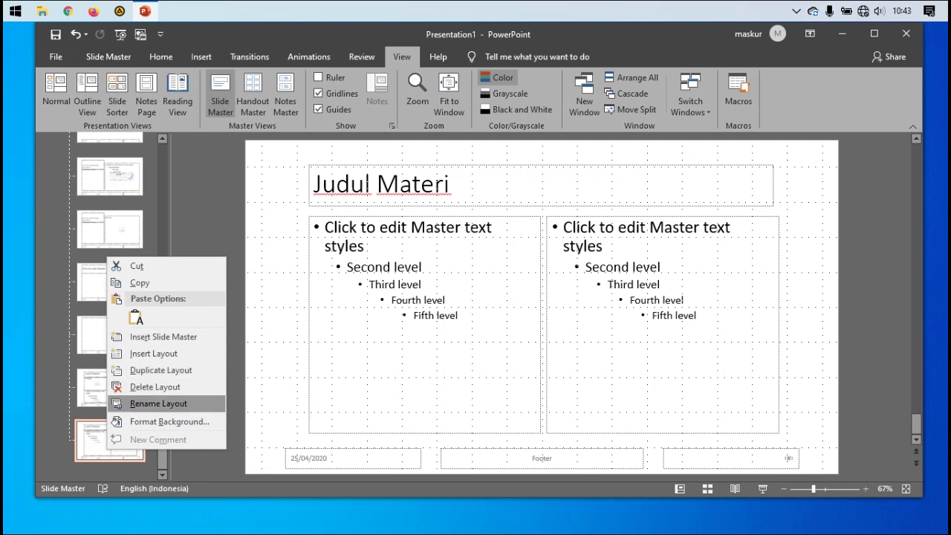
{"action": "left_click", "coordinate": [158, 404]}
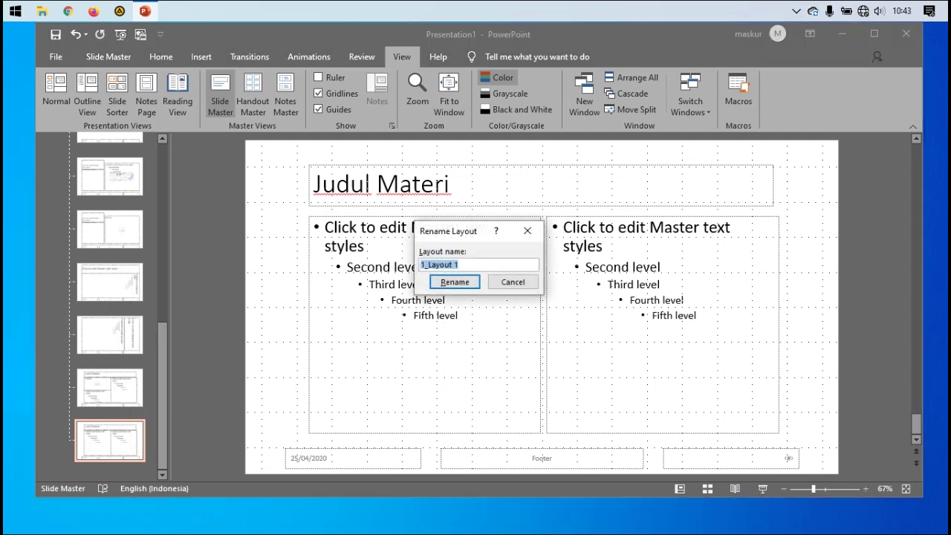
{"action": "left_click", "coordinate": [429, 265]}
{"action": "key", "text": "BackSpace"}
{"action": "key", "text": "BackSpace"}
{"action": "key", "text": "BackSpace"}
{"action": "type", "text": "2"}
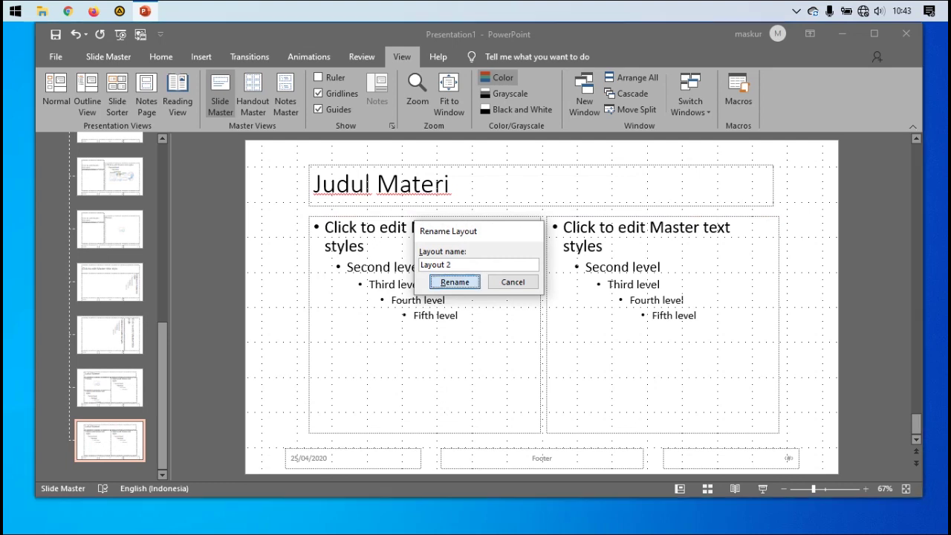
{"action": "left_click", "coordinate": [455, 282]}
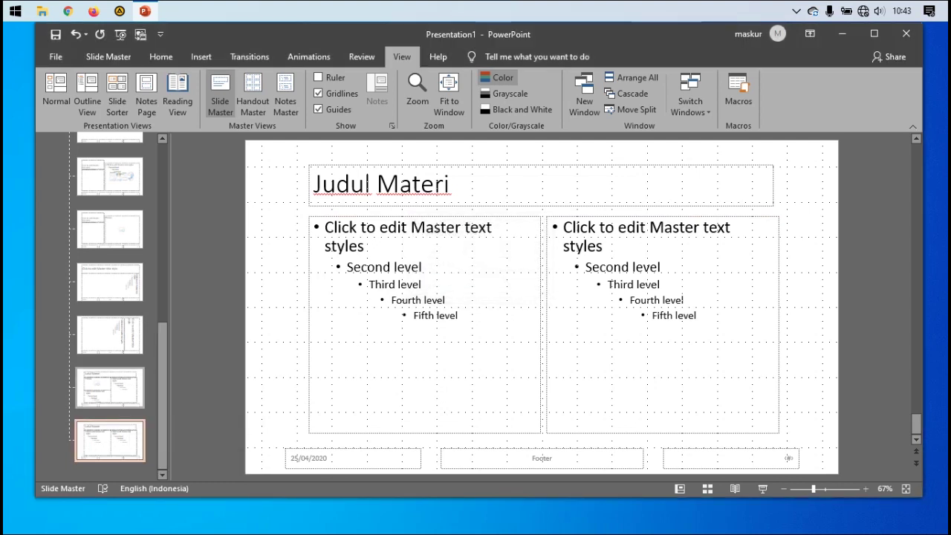
Duplicate the layout containing the Picture placeholder
{"action": "left_click", "coordinate": [109, 387]}
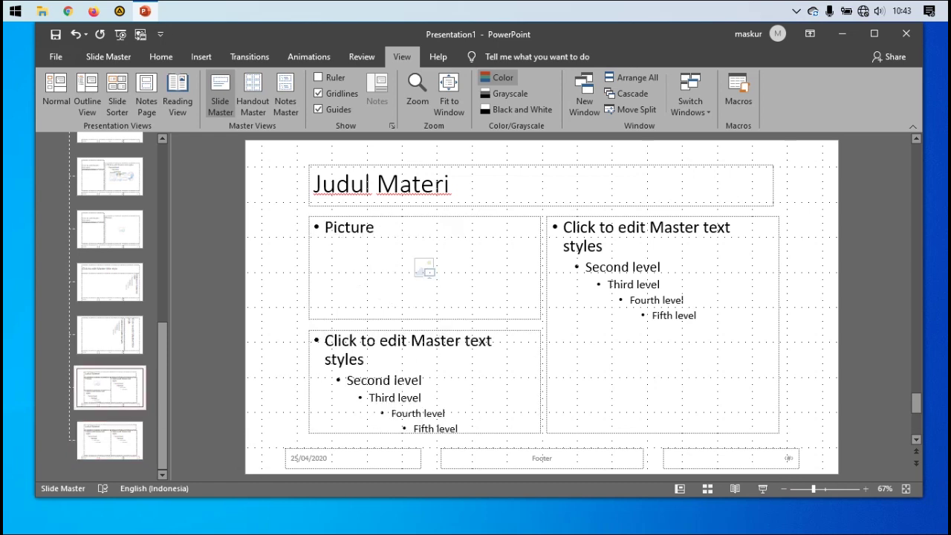
{"action": "right_click", "coordinate": [119, 389]}
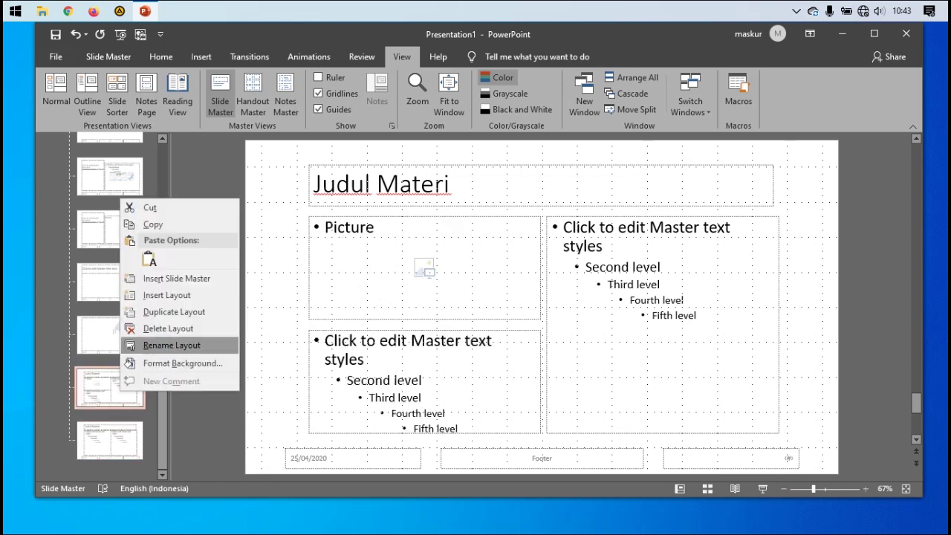
{"action": "key", "text": "Return"}
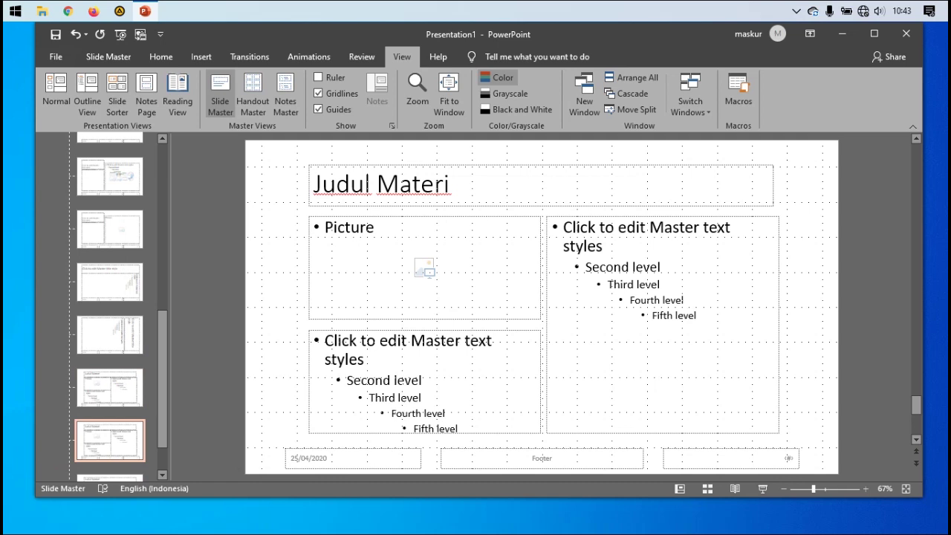
Delete the right-hand content placeholder and widen the Picture and text placeholders to full width
{"action": "left_click", "coordinate": [662, 217]}
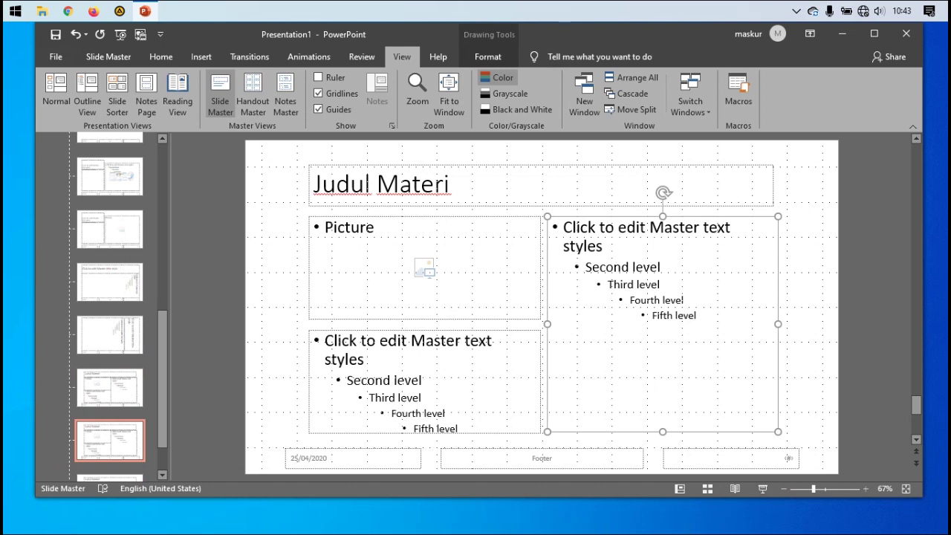
{"action": "key", "text": "Delete"}
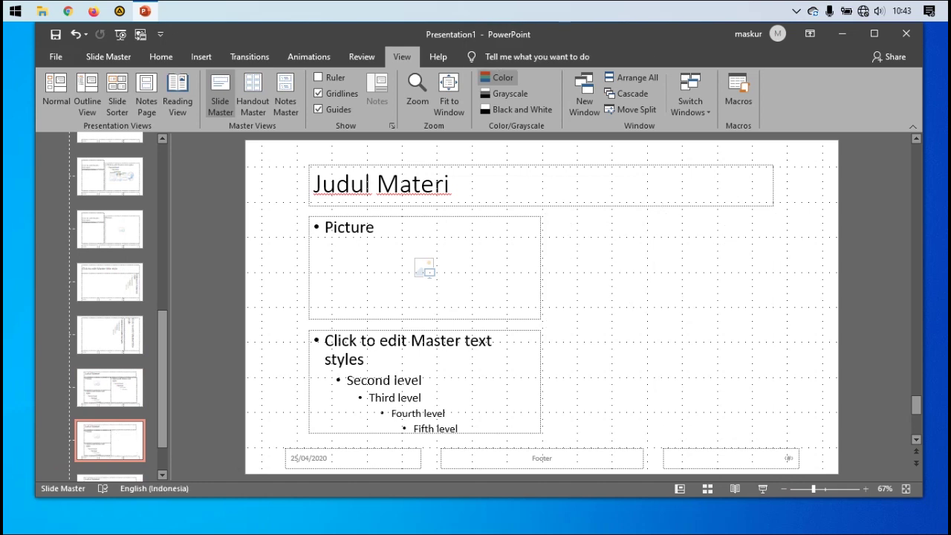
{"action": "left_click", "coordinate": [424, 217]}
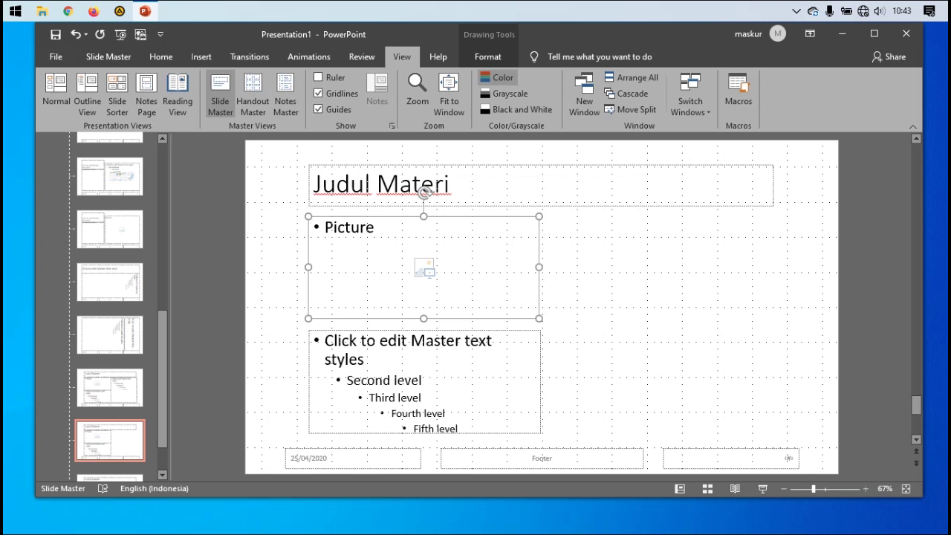
{"action": "left_click_drag", "start_coordinate": [540, 267], "coordinate": [773, 267]}
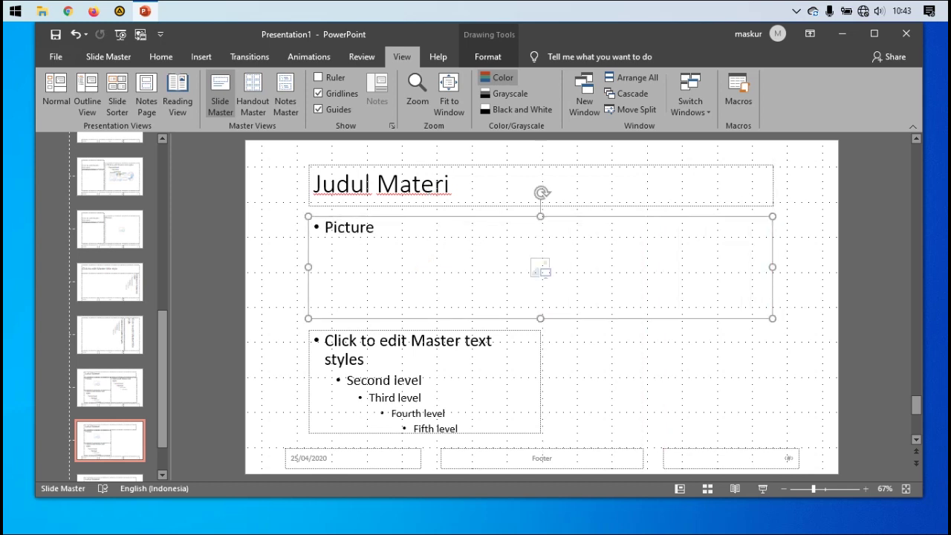
{"action": "key", "text": "Tab"}
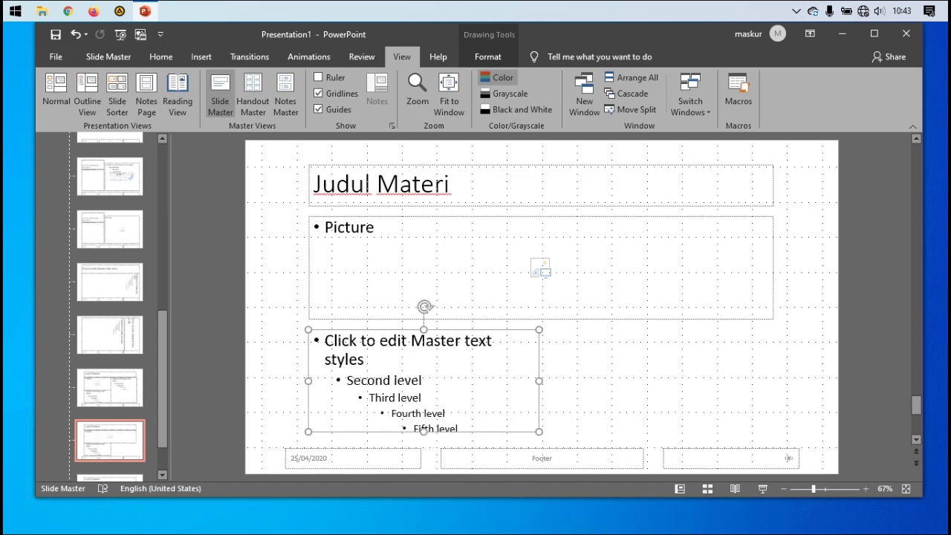
{"action": "left_click_drag", "start_coordinate": [539, 380], "coordinate": [773, 380]}
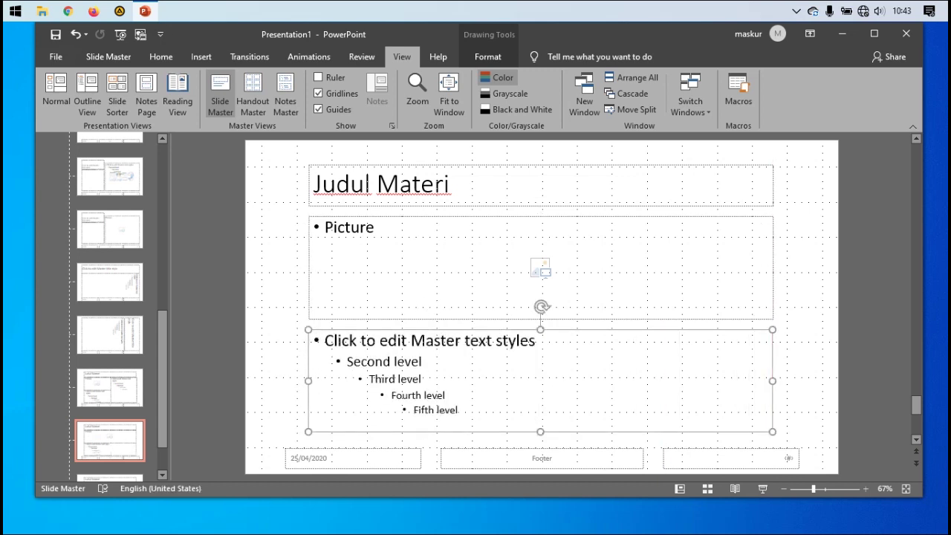
Shorten the Picture placeholder, raise the text placeholder to meet it, then show the original picture layout
{"action": "key", "text": "shift+Tab"}
{"action": "left_click_drag", "start_coordinate": [772, 319], "coordinate": [772, 306]}
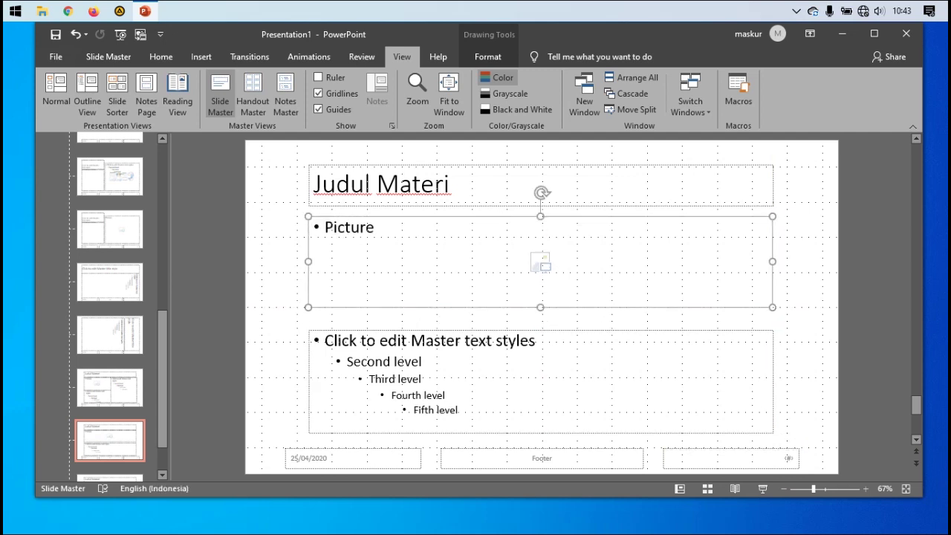
{"action": "key", "text": "Tab"}
{"action": "left_click_drag", "start_coordinate": [540, 329], "coordinate": [540, 318]}
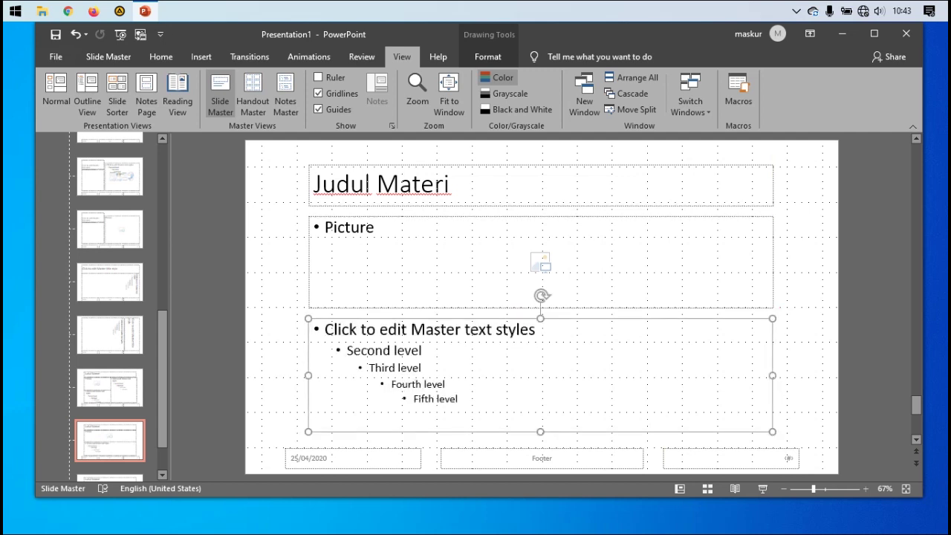
{"action": "key", "text": "Escape"}
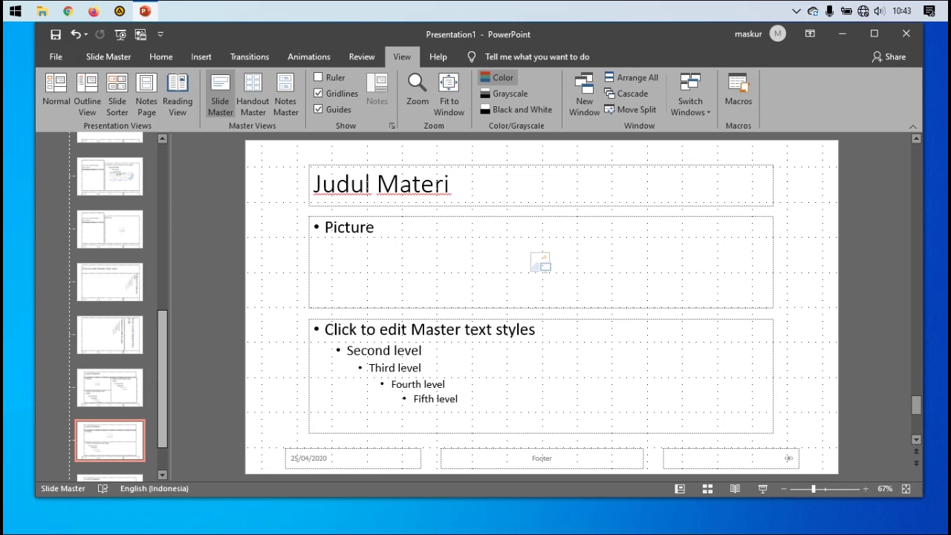
{"action": "scroll", "coordinate": [112, 305], "scroll_direction": "down", "scroll_amount": 1}
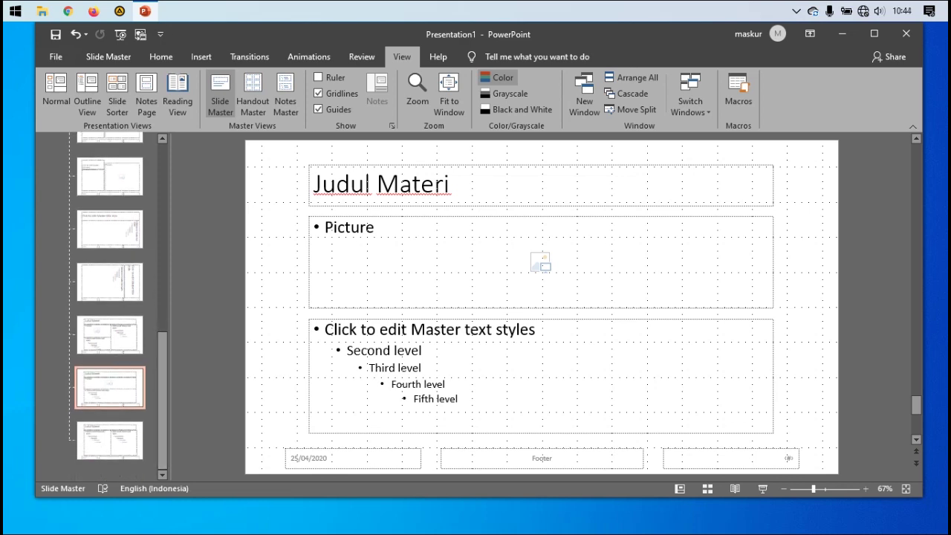
{"action": "left_click", "coordinate": [110, 335]}
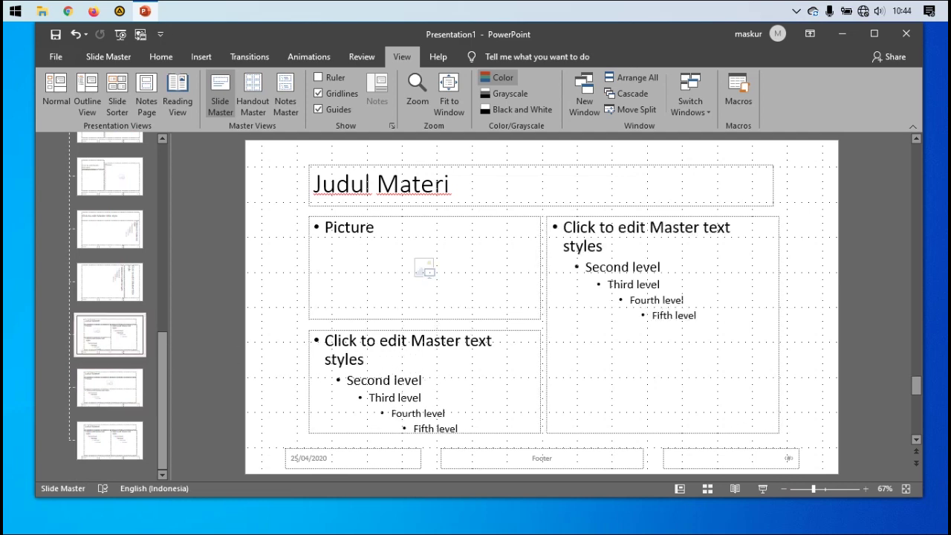
Duplicate the picture layout, delete its lower-left text box, and extend the Picture placeholder down to the footer
{"action": "right_click", "coordinate": [130, 329]}
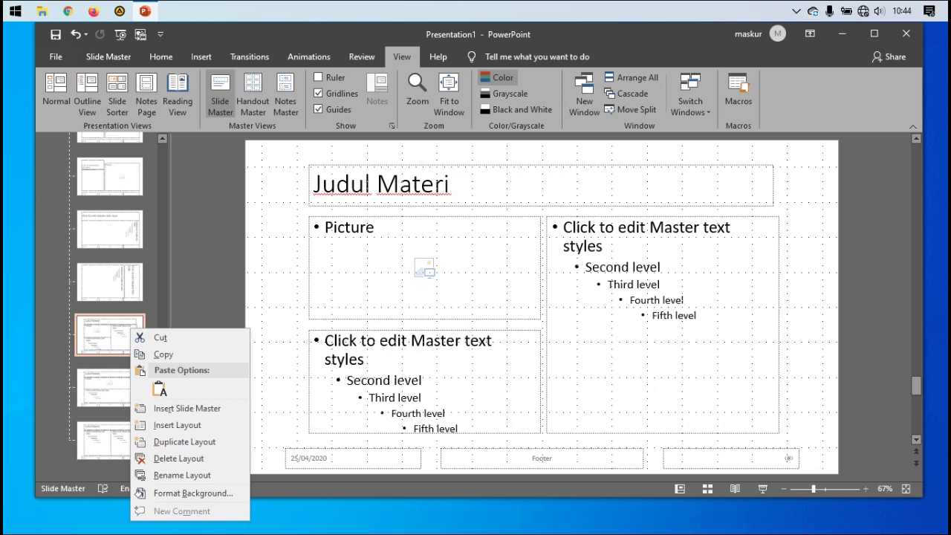
{"action": "left_click", "coordinate": [184, 442]}
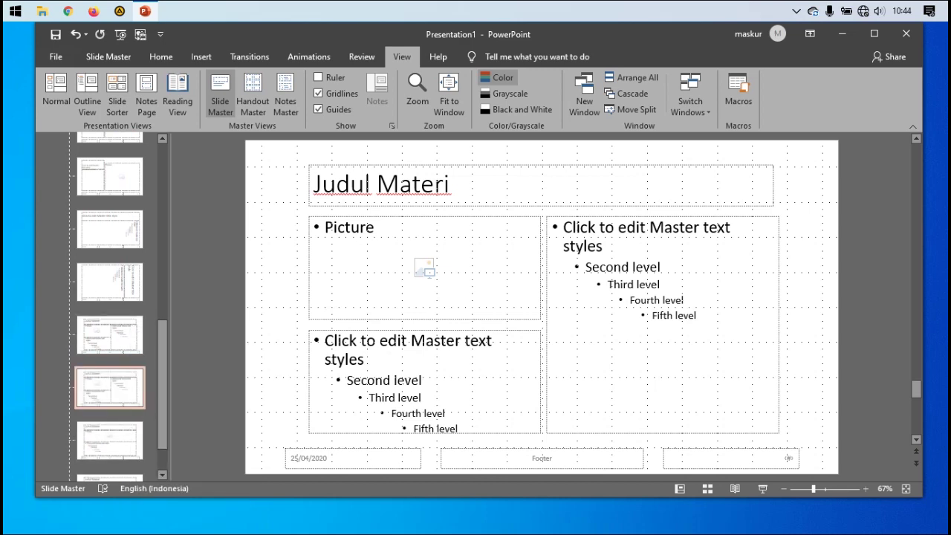
{"action": "left_click", "coordinate": [423, 331]}
{"action": "key", "text": "Delete"}
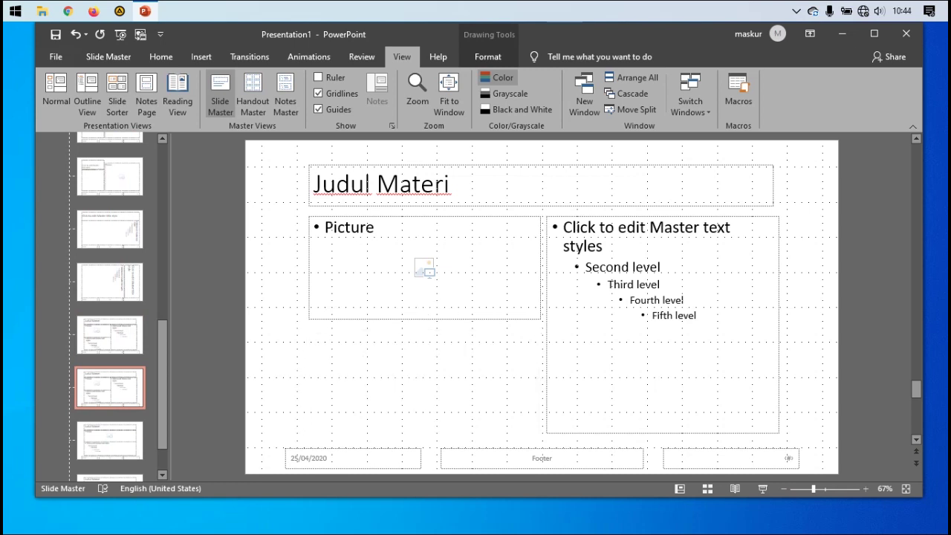
{"action": "left_click", "coordinate": [424, 217]}
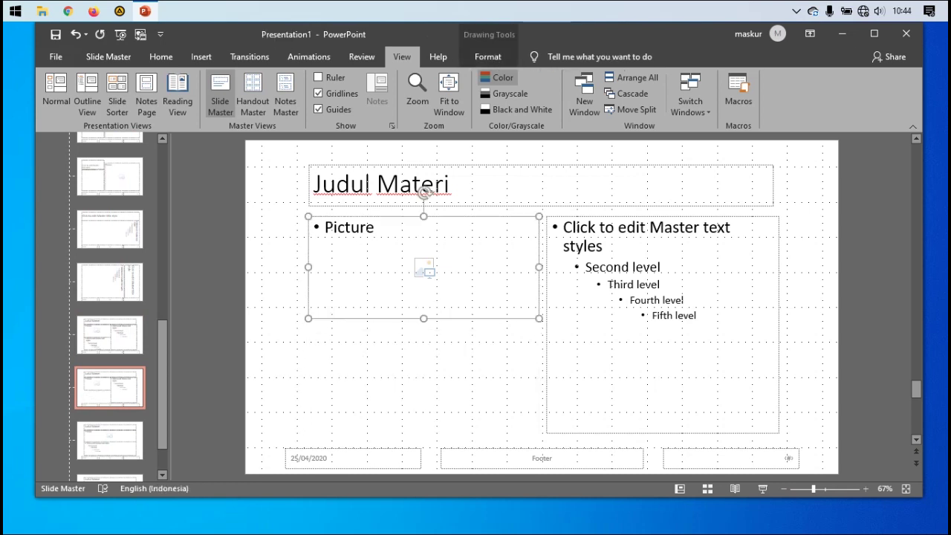
{"action": "left_click_drag", "start_coordinate": [423, 318], "coordinate": [424, 431]}
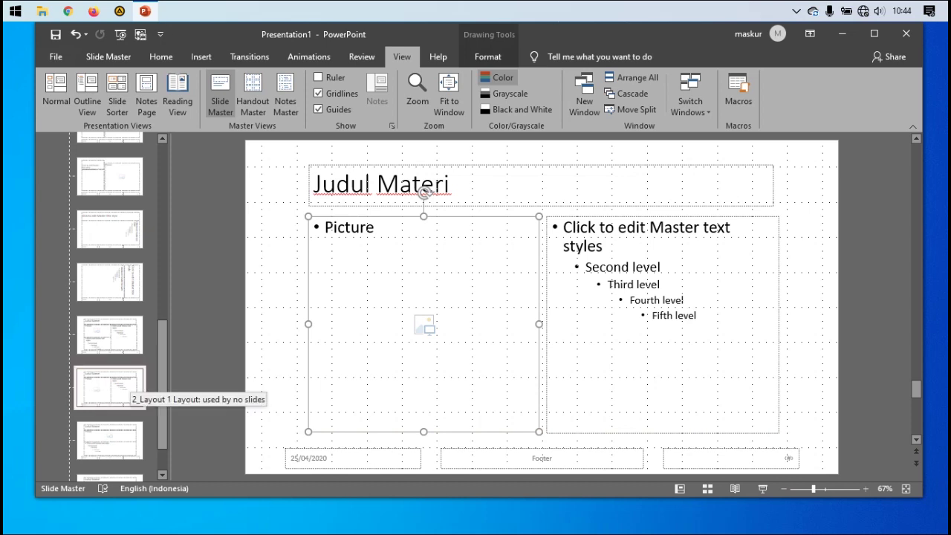
Review the original picture layout and the custom layouts below it
{"action": "left_click", "coordinate": [110, 334]}
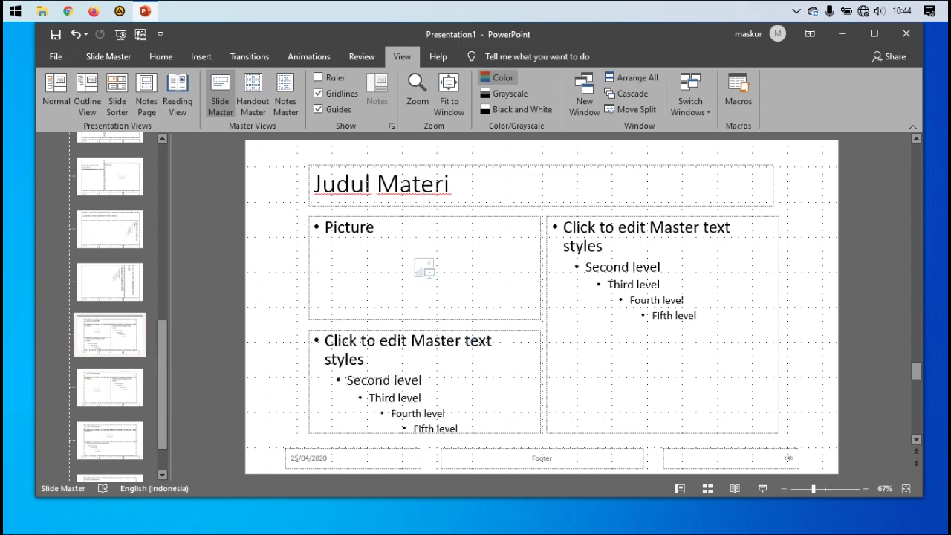
{"action": "left_click", "coordinate": [110, 387]}
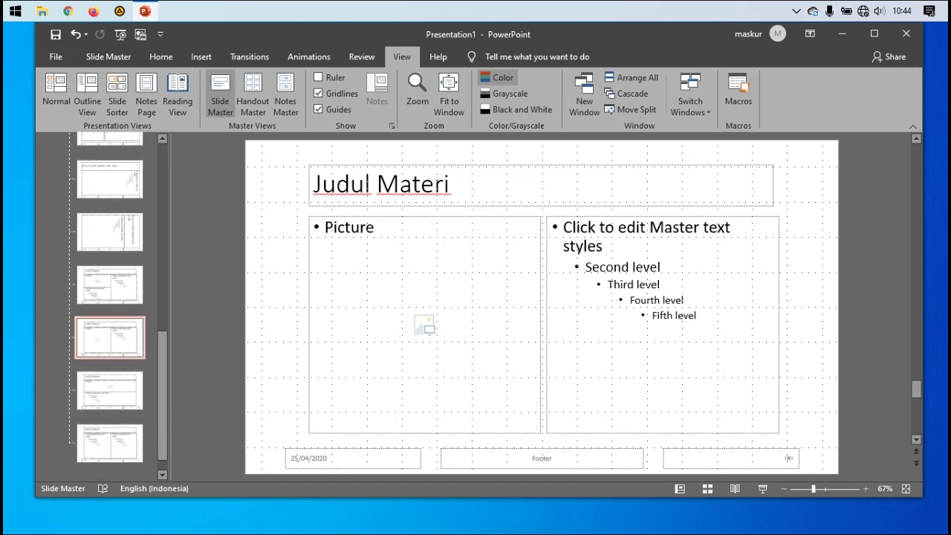
{"action": "left_click", "coordinate": [109, 476]}
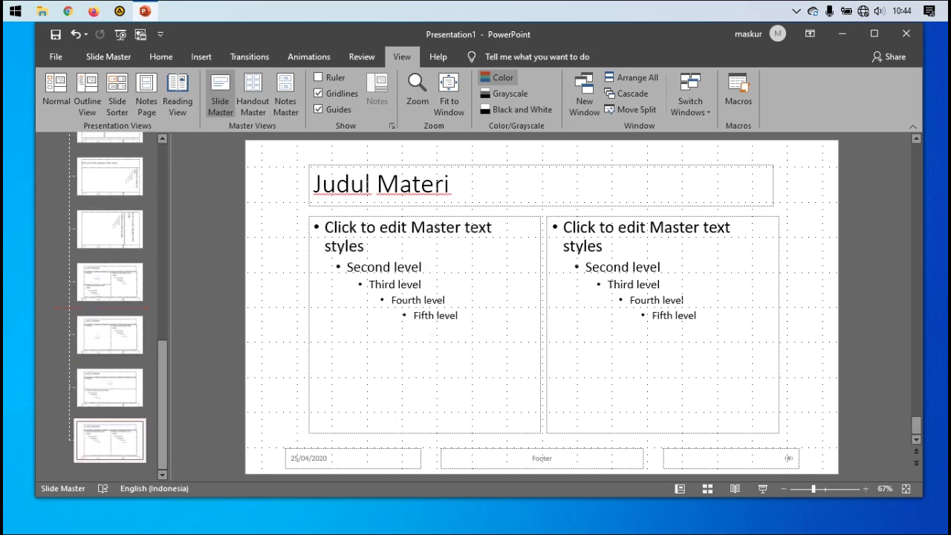
{"action": "scroll", "coordinate": [110, 334], "scroll_direction": "down", "scroll_amount": 2}
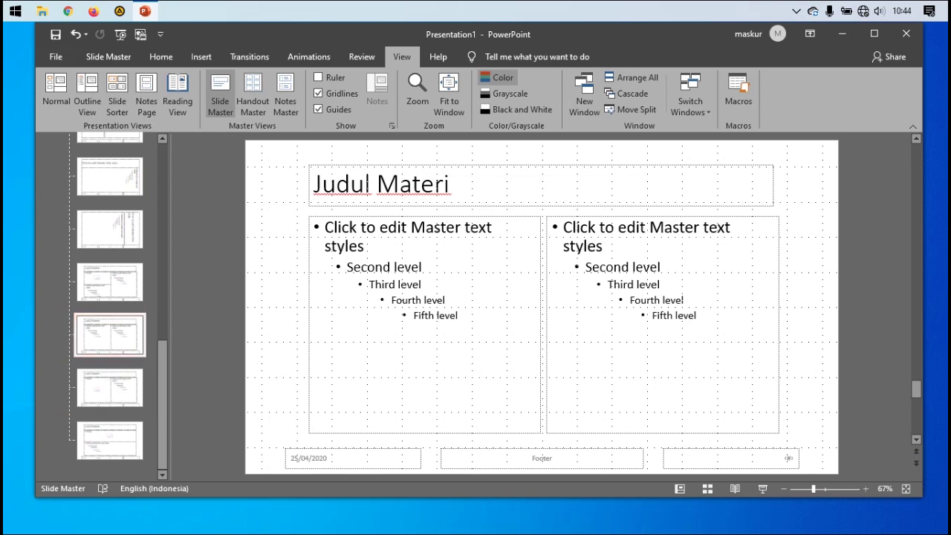
Rename the copied picture layout to 'Layout 3'
{"action": "right_click", "coordinate": [112, 390]}
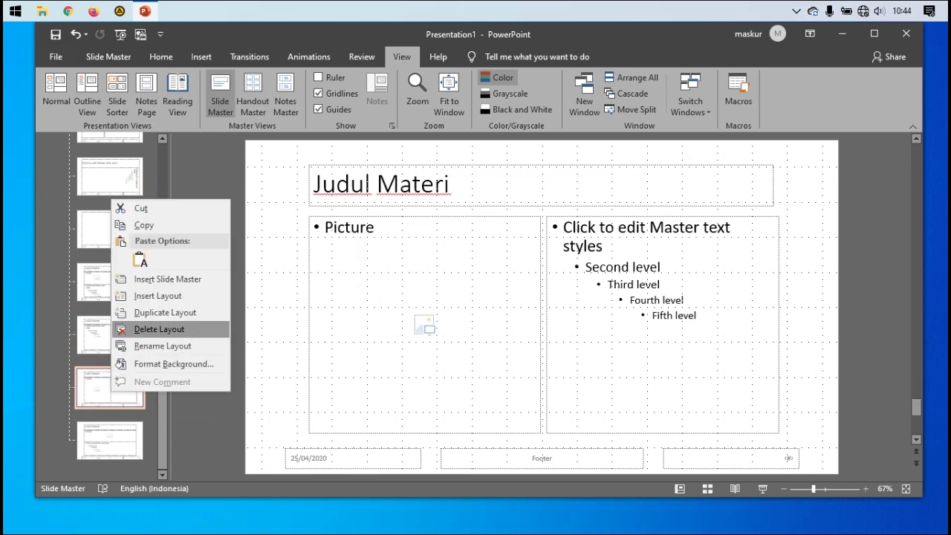
{"action": "left_click", "coordinate": [162, 346]}
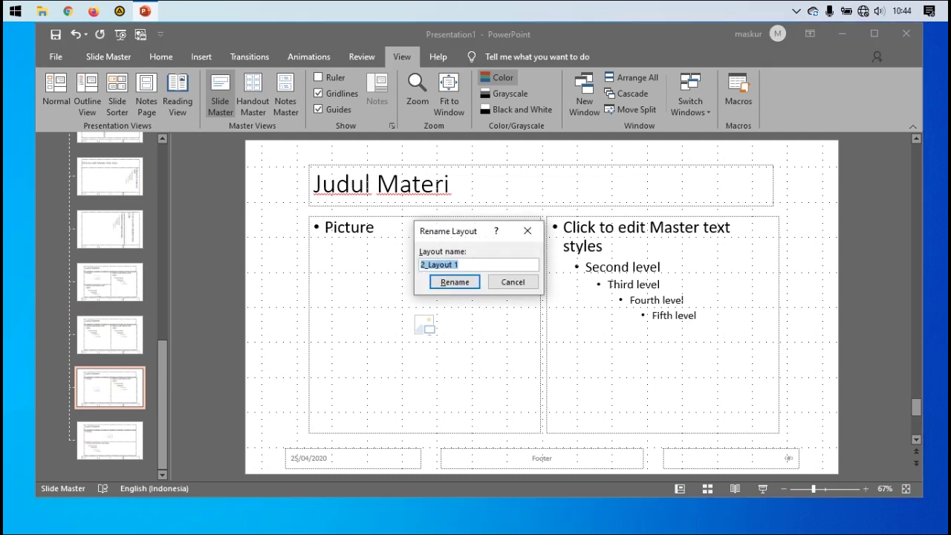
{"action": "key", "text": "End"}
{"action": "key", "text": "BackSpace"}
{"action": "type", "text": "3"}
{"action": "key", "text": "Home"}
{"action": "key", "text": "Delete"}
{"action": "key", "text": "Delete"}
{"action": "key", "text": "Return"}
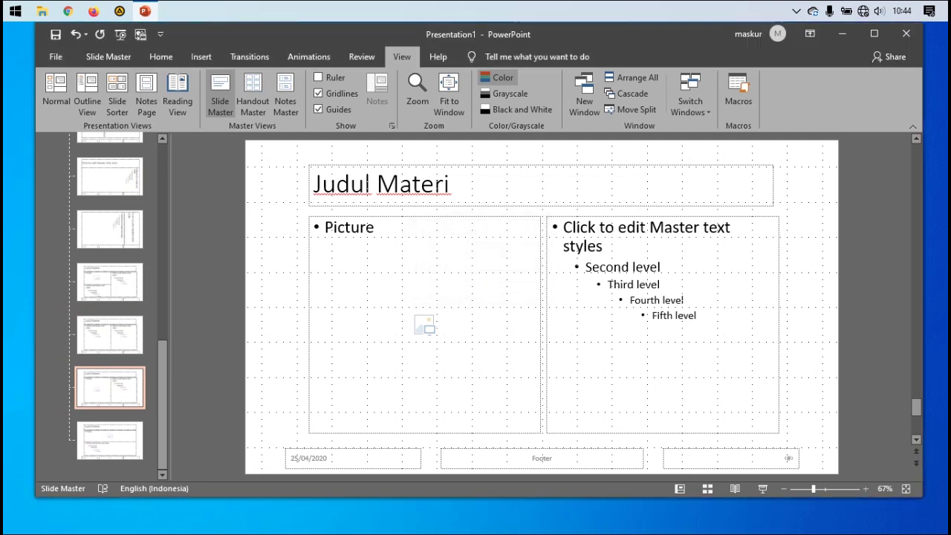
Rename the last layout copy to 'Layout 4' and return to the Slide Master tab
{"action": "left_click", "coordinate": [119, 438]}
{"action": "right_click", "coordinate": [123, 436]}
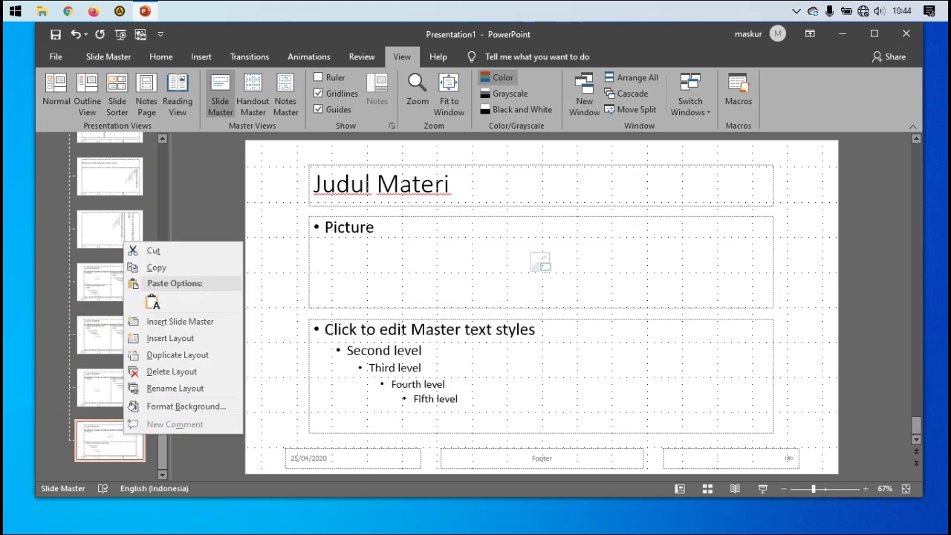
{"action": "left_click", "coordinate": [175, 388]}
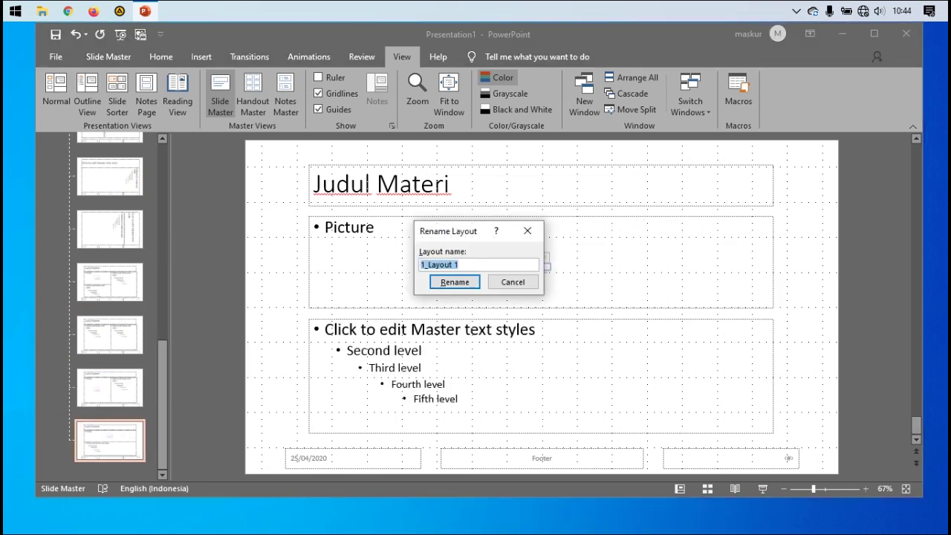
{"action": "left_click", "coordinate": [459, 264]}
{"action": "key", "text": "BackSpace"}
{"action": "type", "text": "4"}
{"action": "key", "text": "Delete"}
{"action": "key", "text": "Delete"}
{"action": "key", "text": "Return"}
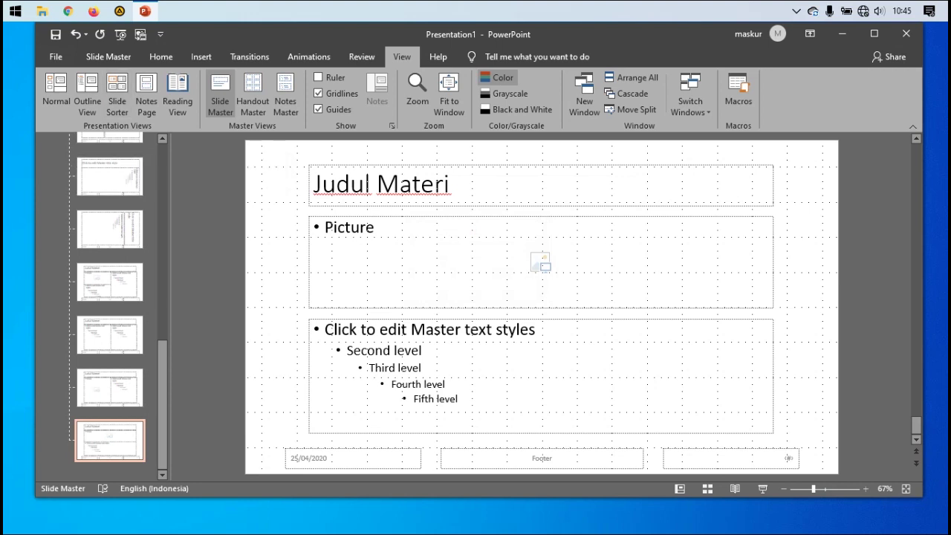
{"action": "left_click", "coordinate": [219, 93]}
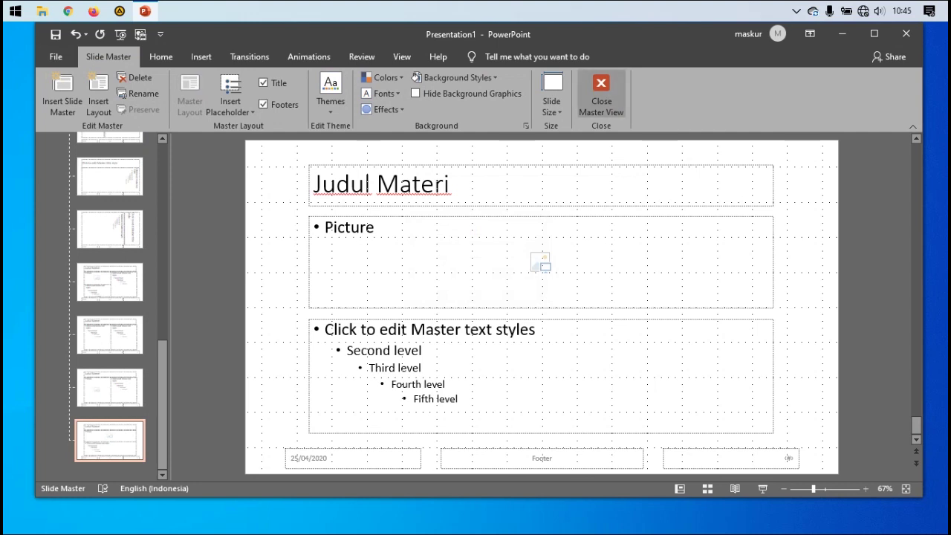
Close Master View and add four new slides using Layout 1, Layout 2, Layout 3 and Layout 4
{"action": "left_click", "coordinate": [601, 93]}
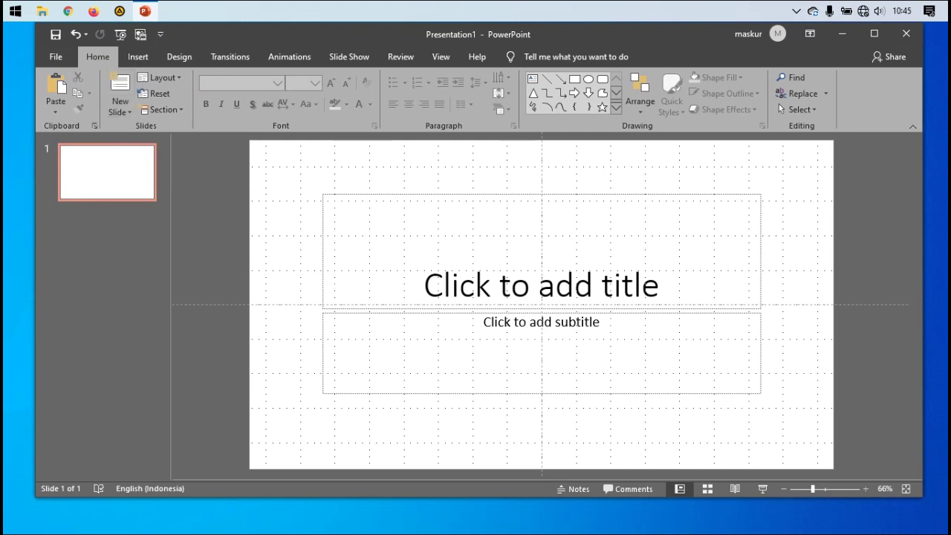
{"action": "left_click", "coordinate": [120, 112]}
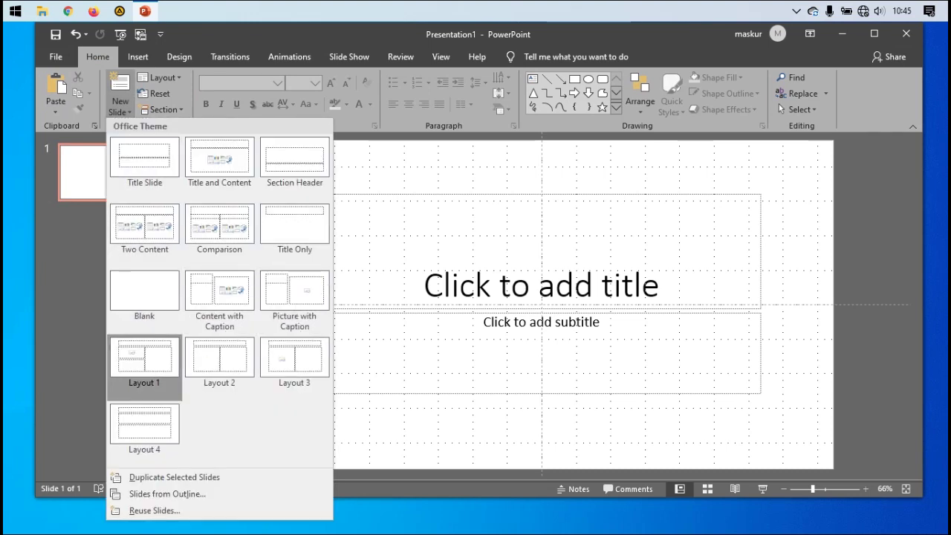
{"action": "left_click", "coordinate": [144, 360]}
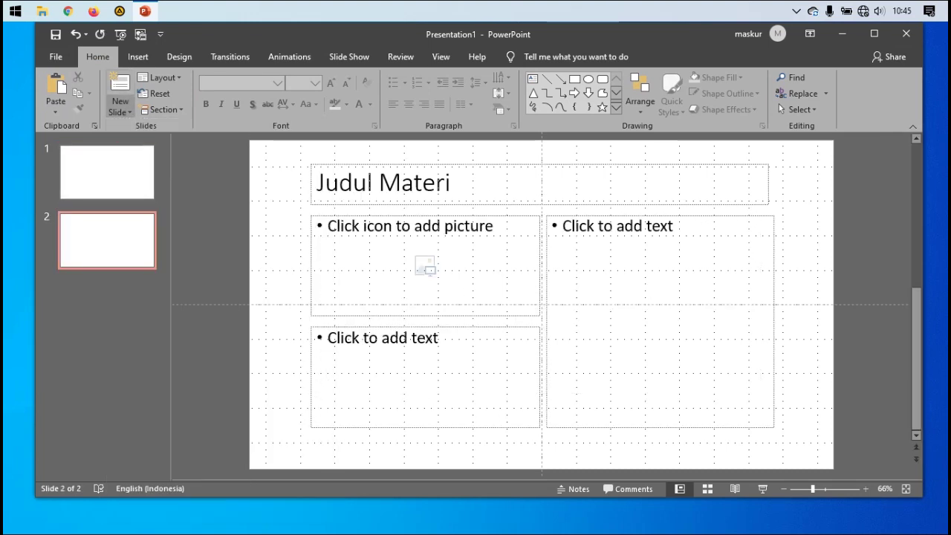
{"action": "left_click", "coordinate": [119, 110]}
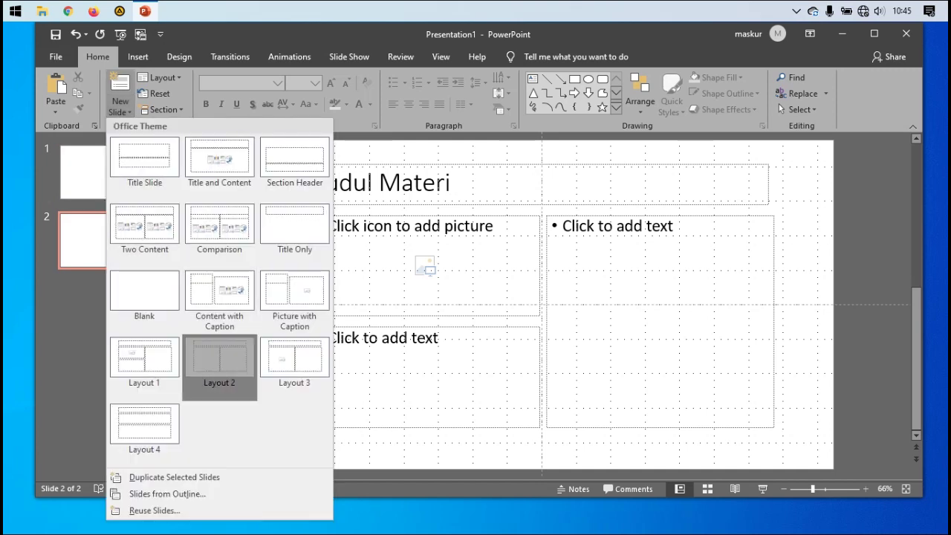
{"action": "left_click", "coordinate": [219, 361]}
{"action": "left_click", "coordinate": [120, 110]}
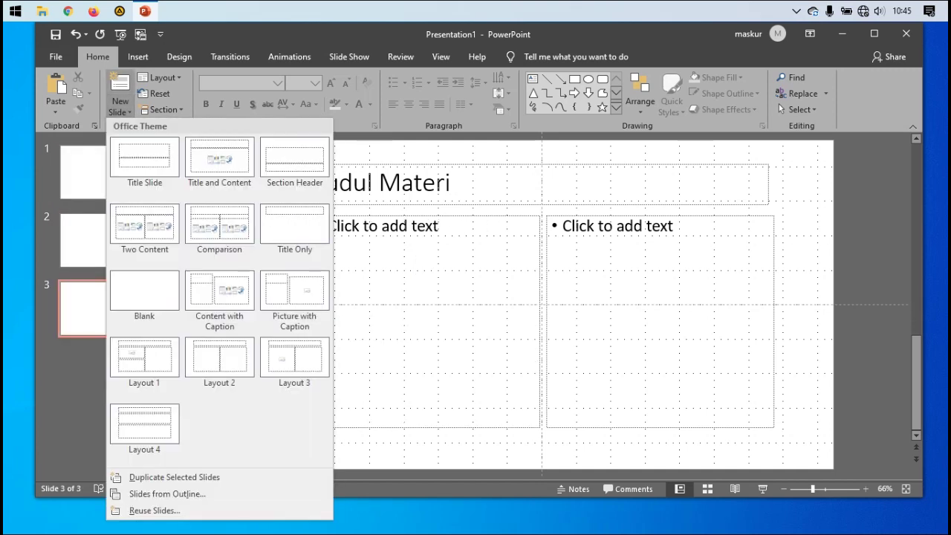
{"action": "left_click", "coordinate": [294, 360]}
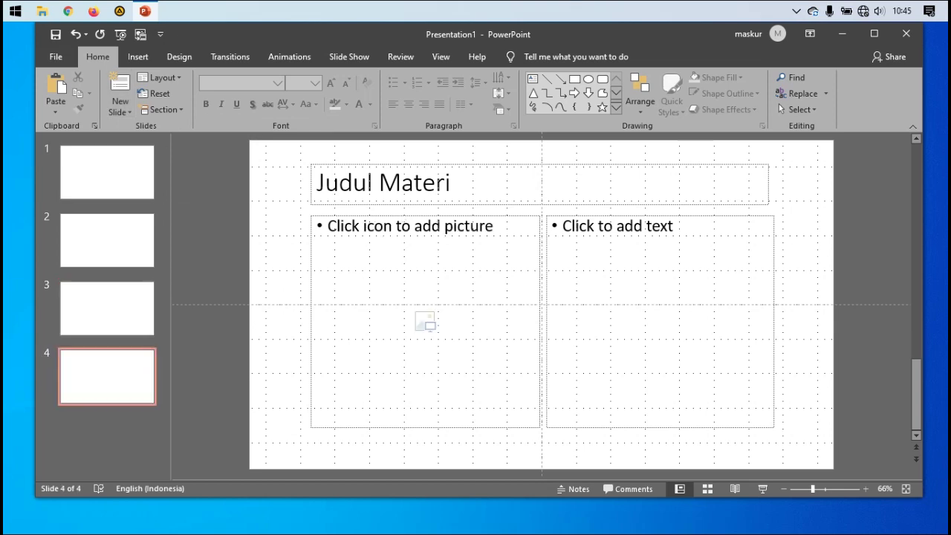
{"action": "left_click", "coordinate": [120, 110]}
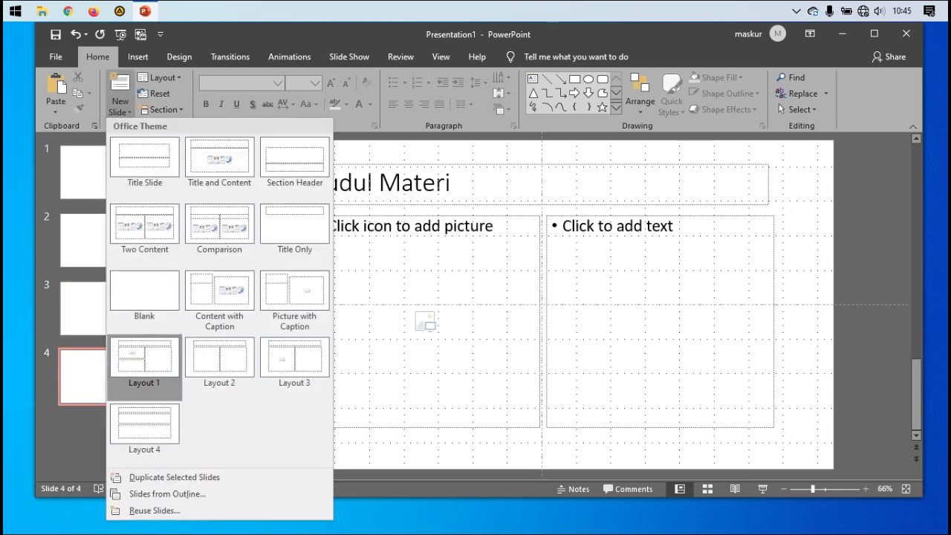
{"action": "left_click", "coordinate": [144, 430]}
Step through the new slides 2–5 to review them
{"action": "left_click", "coordinate": [107, 240]}
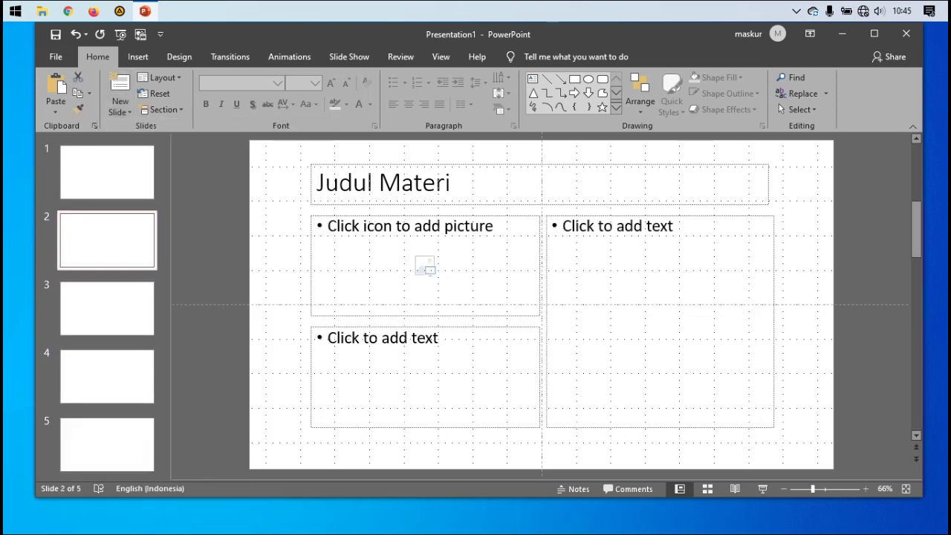
{"action": "key", "text": "Down"}
{"action": "key", "text": "Down"}
{"action": "key", "text": "Down"}
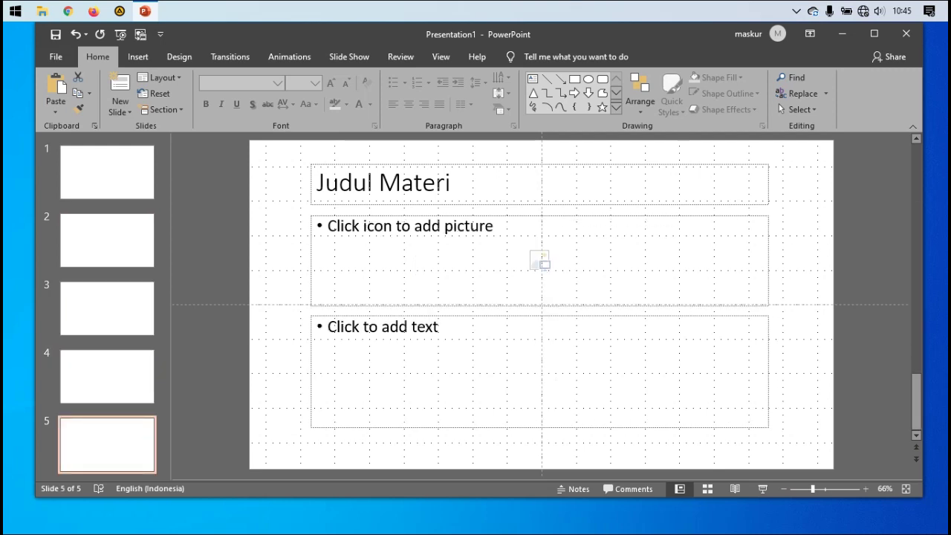
{"action": "key", "text": "Up"}
{"action": "key", "text": "Up"}
{"action": "key", "text": "Up"}
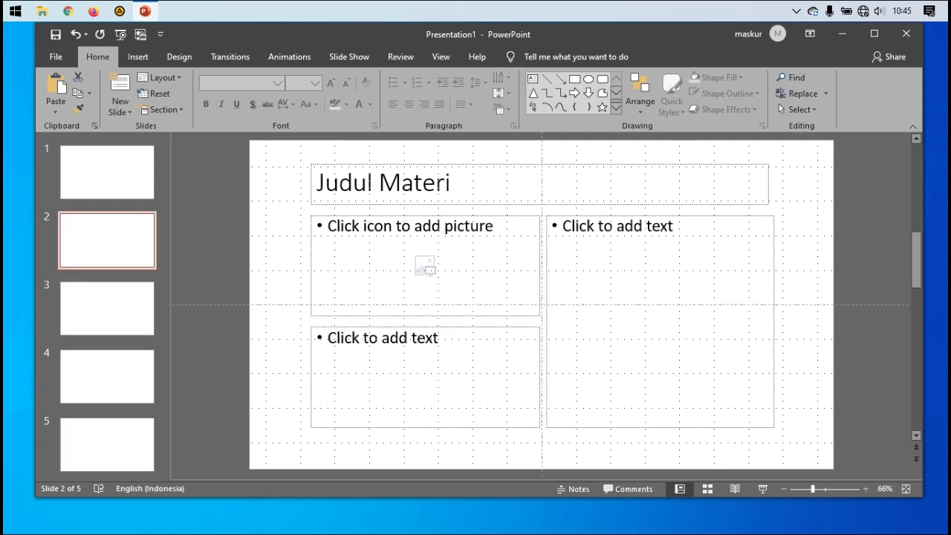
{"action": "key", "text": "Up"}
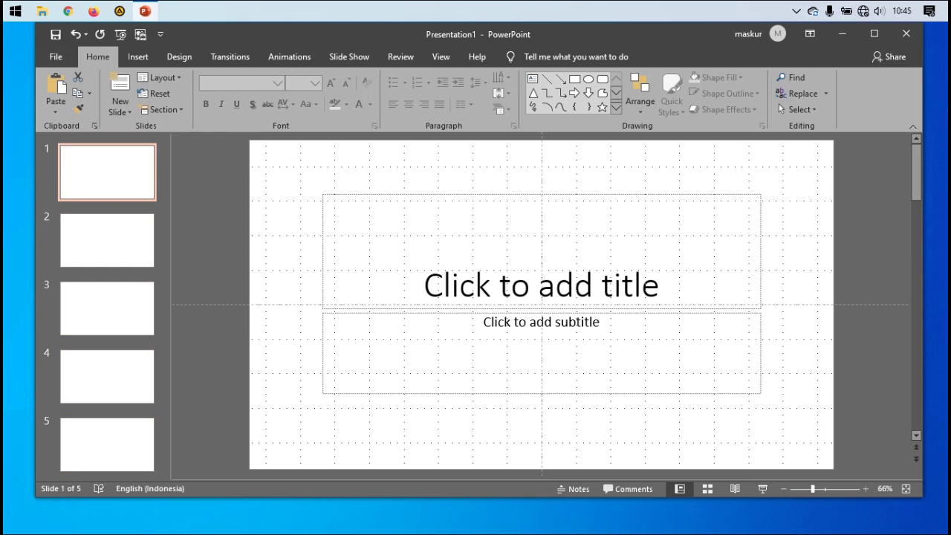
Type 'Judul Materi' as the slide 1 title and 'Mata Pelajaran / Kelas' as its subtitle
{"action": "left_click", "coordinate": [542, 285]}
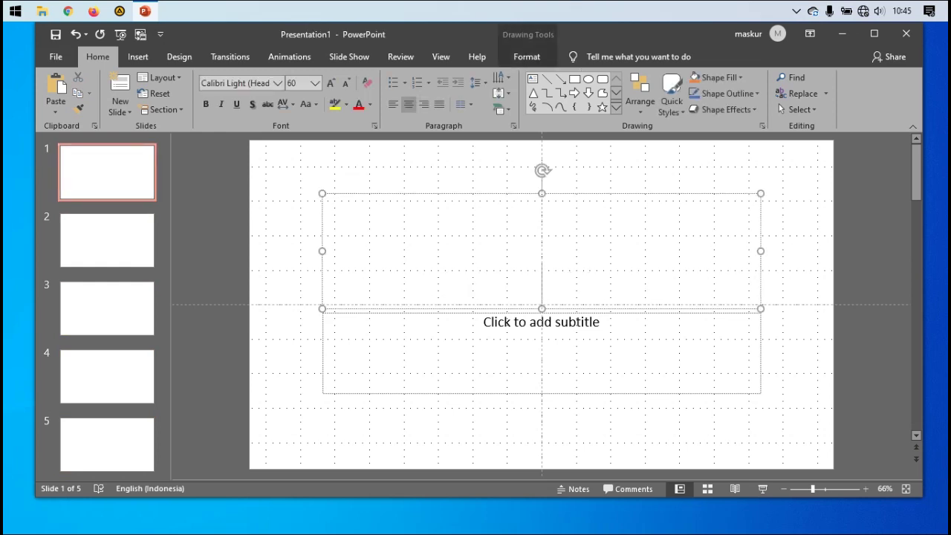
{"action": "type", "text": "Judul M"}
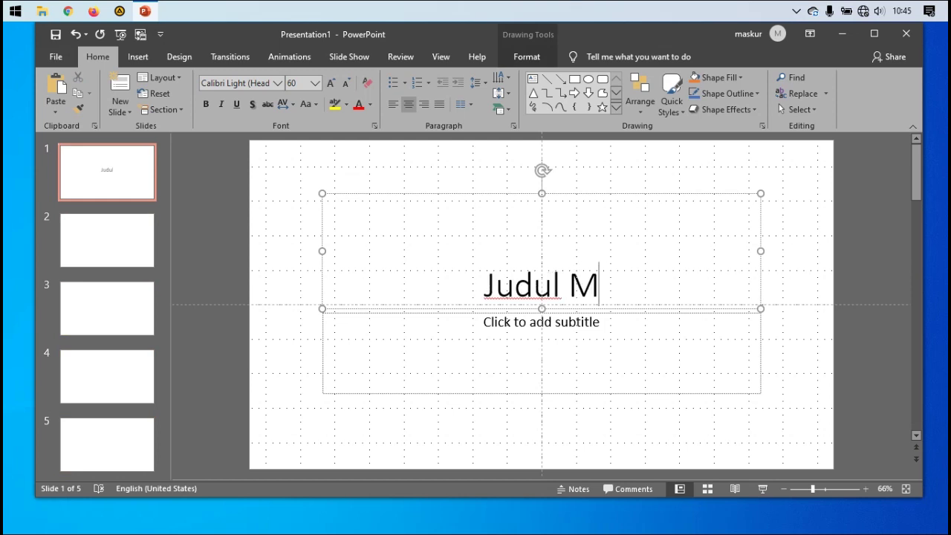
{"action": "type", "text": "ateri"}
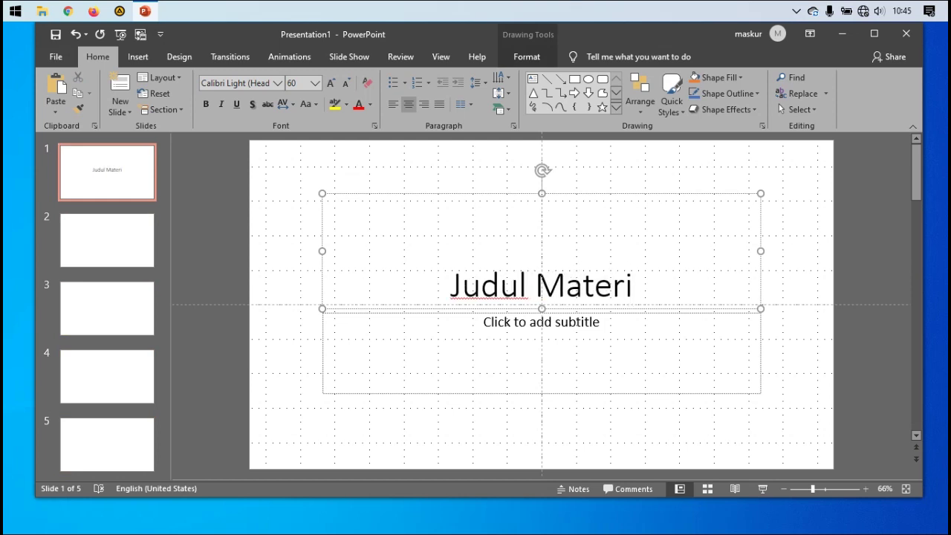
{"action": "key", "text": "ctrl+Return"}
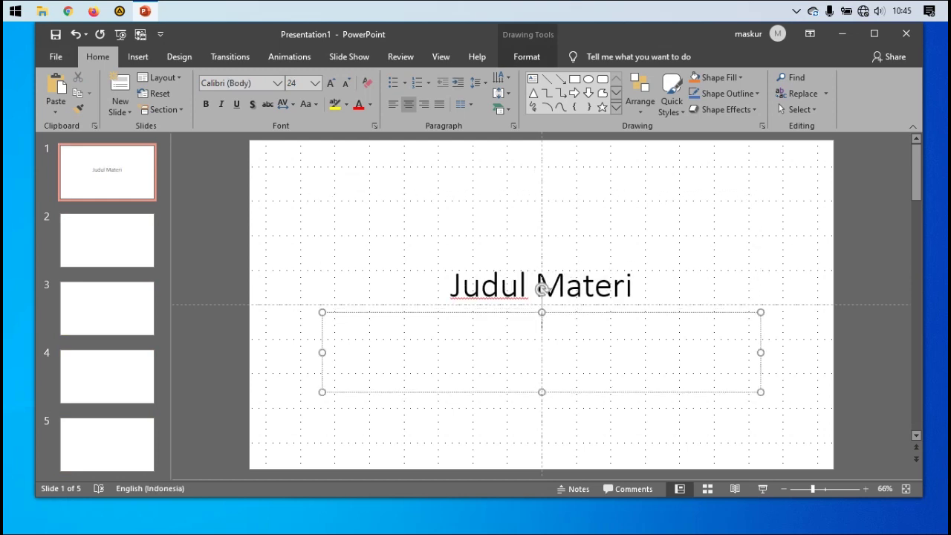
{"action": "type", "text": "Mata P"}
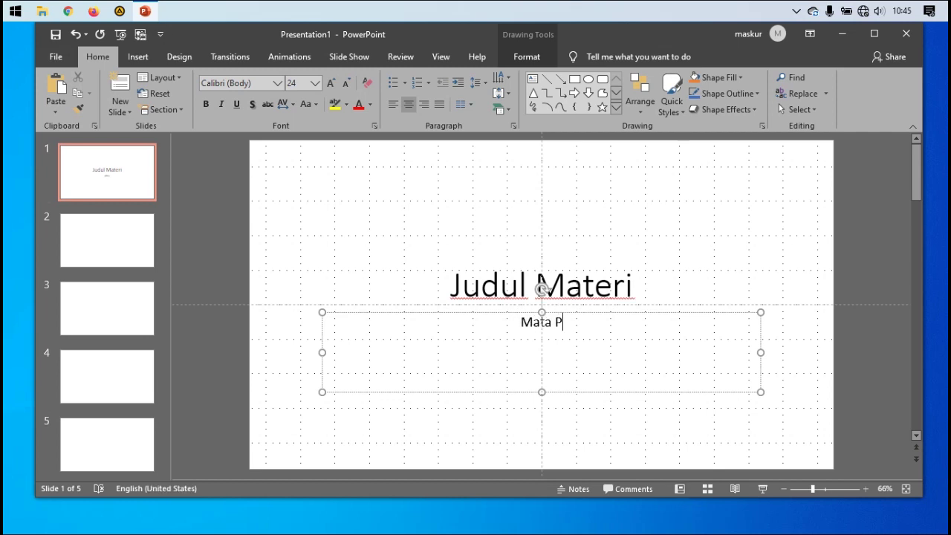
{"action": "type", "text": "elaja"}
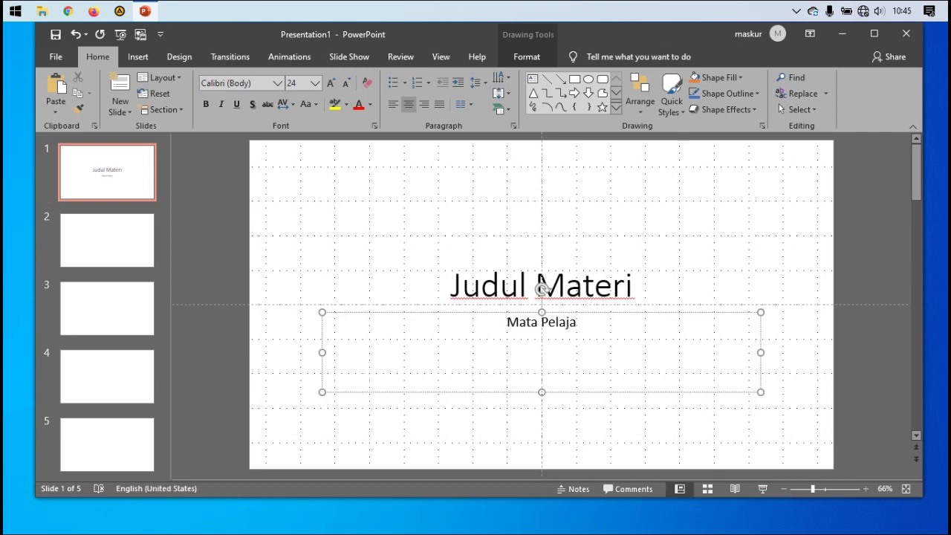
{"action": "type", "text": "ran / "}
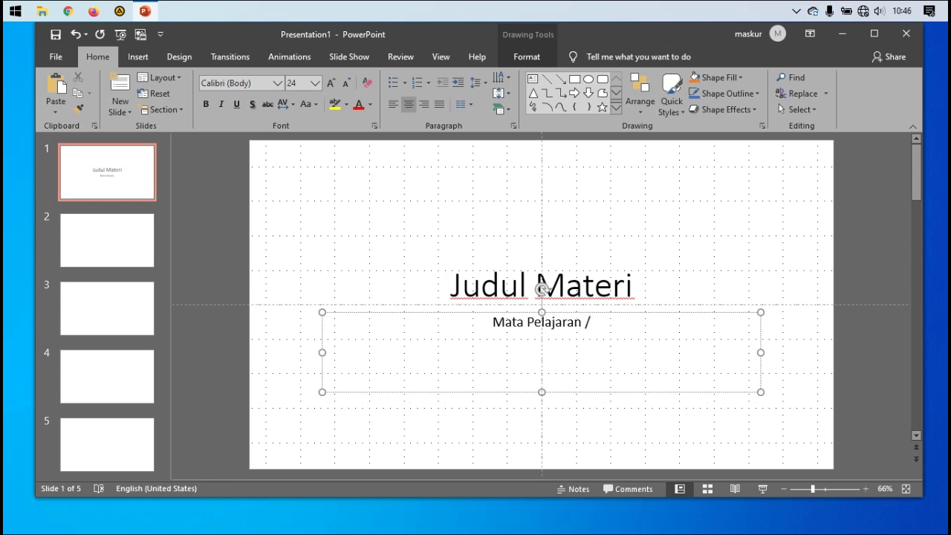
{"action": "type", "text": "Kel"}
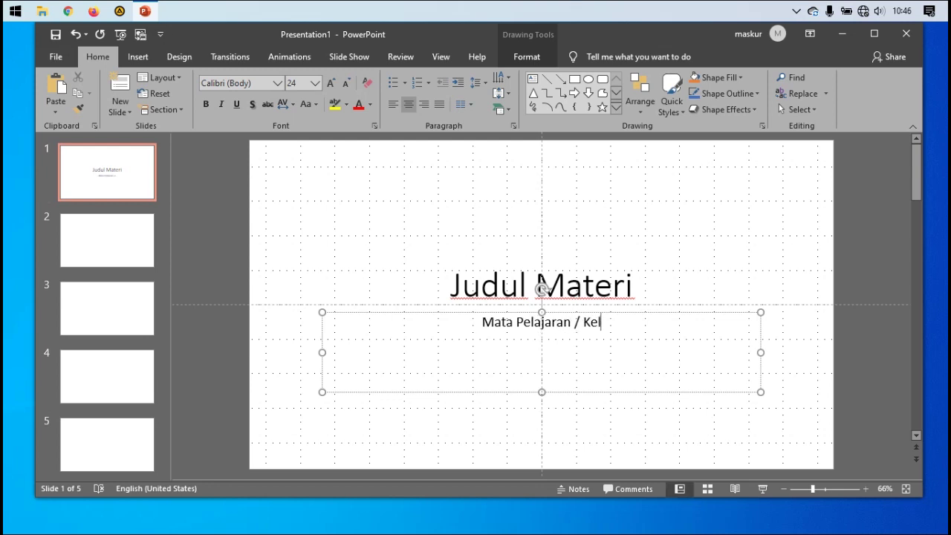
{"action": "type", "text": "as"}
{"action": "key", "text": "Escape"}
{"action": "key", "text": "Escape"}
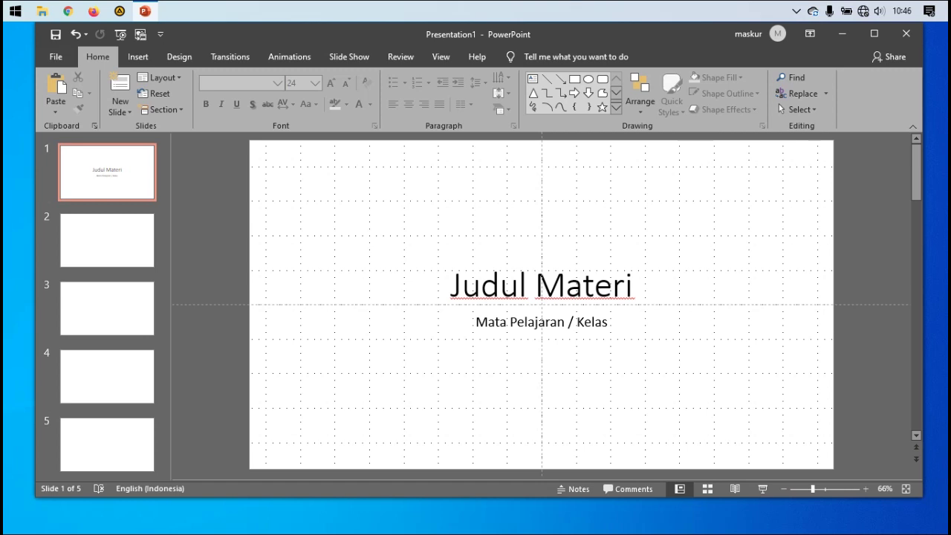
Insert BG Bentuk-Bentuk-Interaksi-Sosial from E:\buku ajar digital interaksi sosial onto the title slide
{"action": "left_click", "coordinate": [138, 56]}
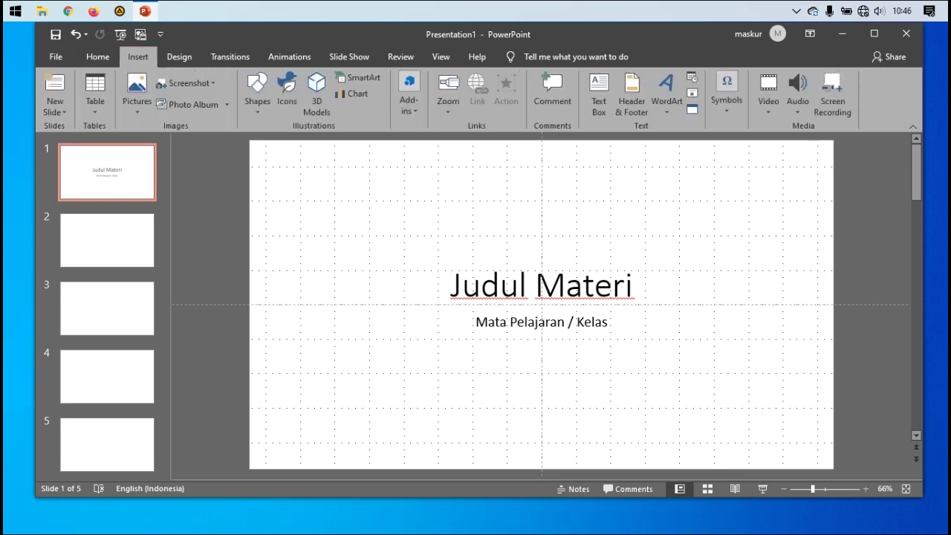
{"action": "left_click", "coordinate": [137, 91]}
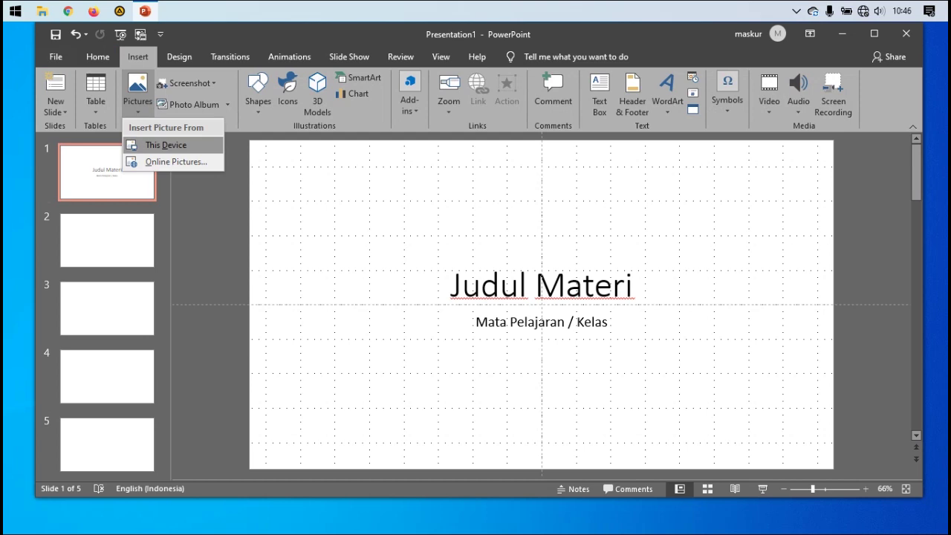
{"action": "left_click", "coordinate": [165, 145]}
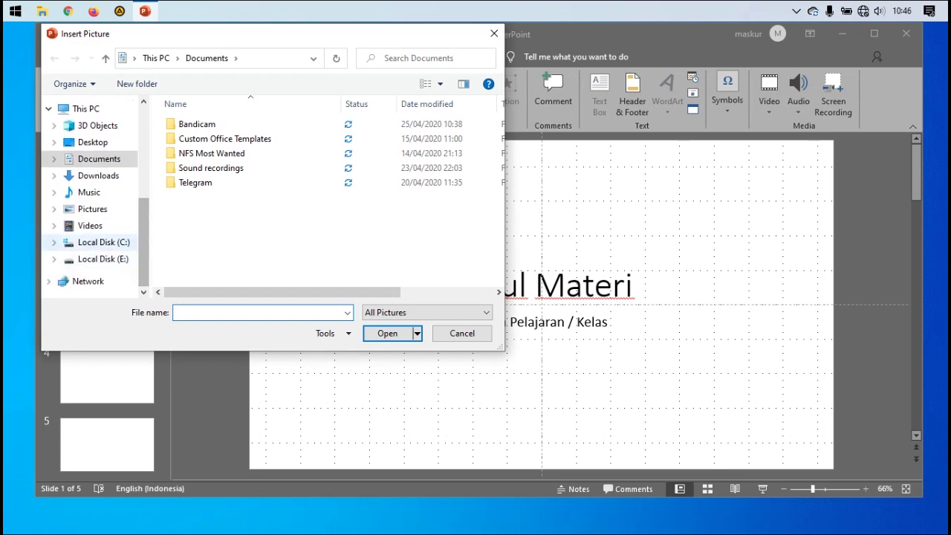
{"action": "left_click", "coordinate": [102, 259]}
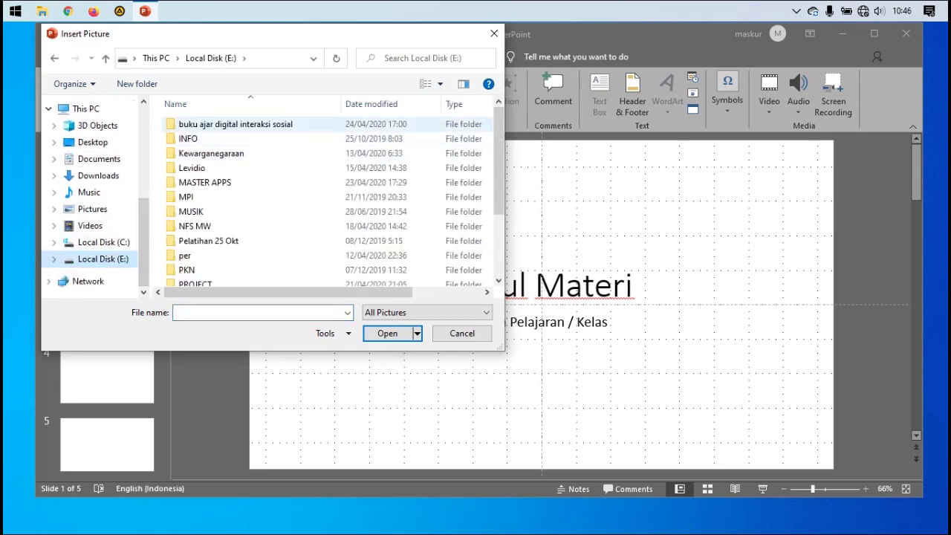
{"action": "double_click", "coordinate": [235, 124]}
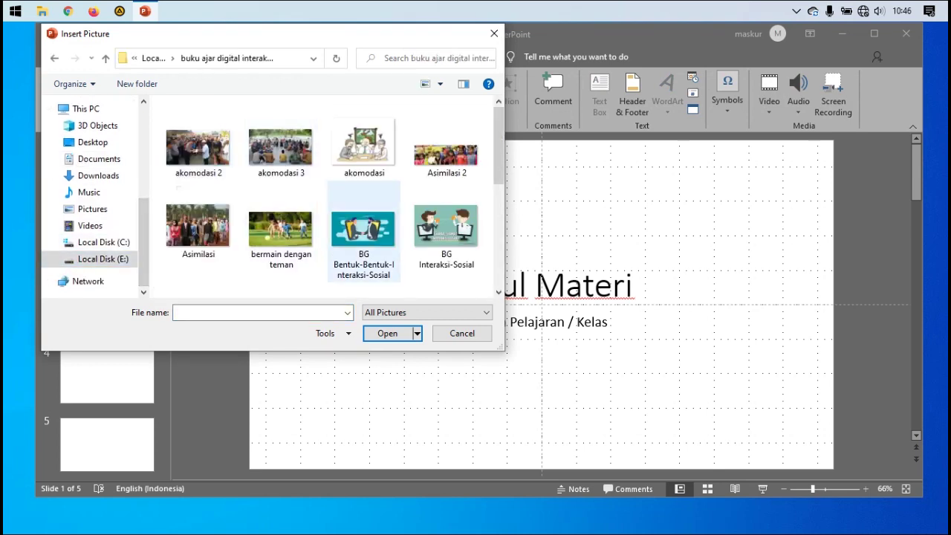
{"action": "double_click", "coordinate": [363, 230]}
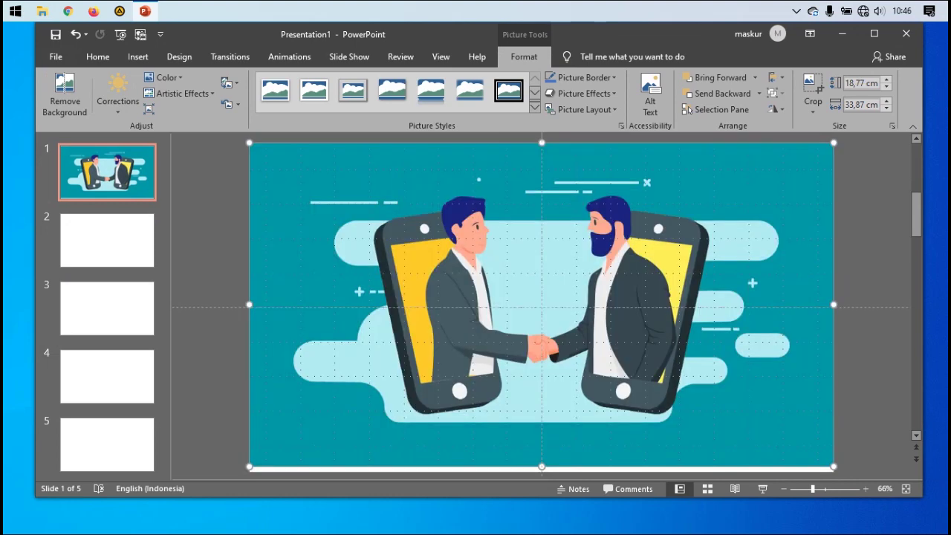
Stretch the handshake picture to the slide's full height and send it to back behind the text
{"action": "left_click_drag", "start_coordinate": [542, 466], "coordinate": [541, 475]}
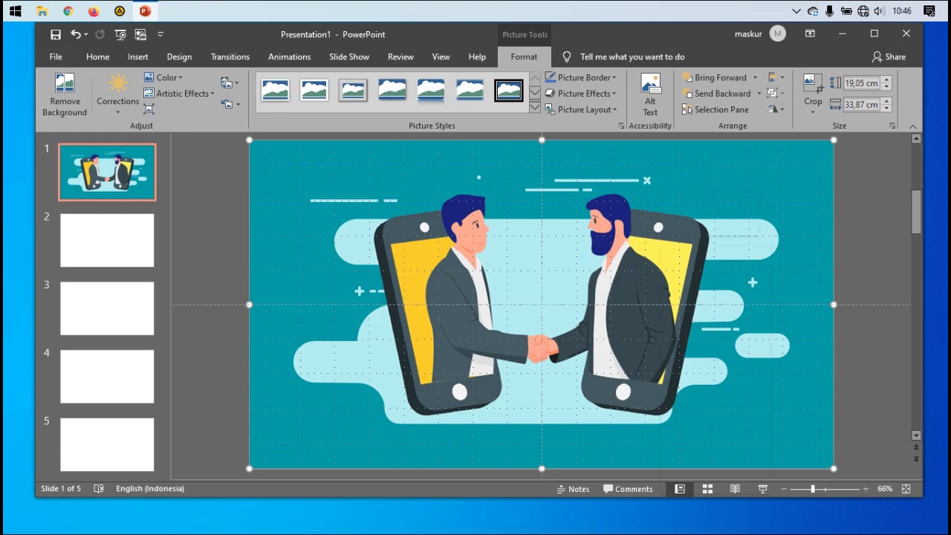
{"action": "right_click", "coordinate": [661, 247]}
{"action": "mouse_move", "coordinate": [713, 326]}
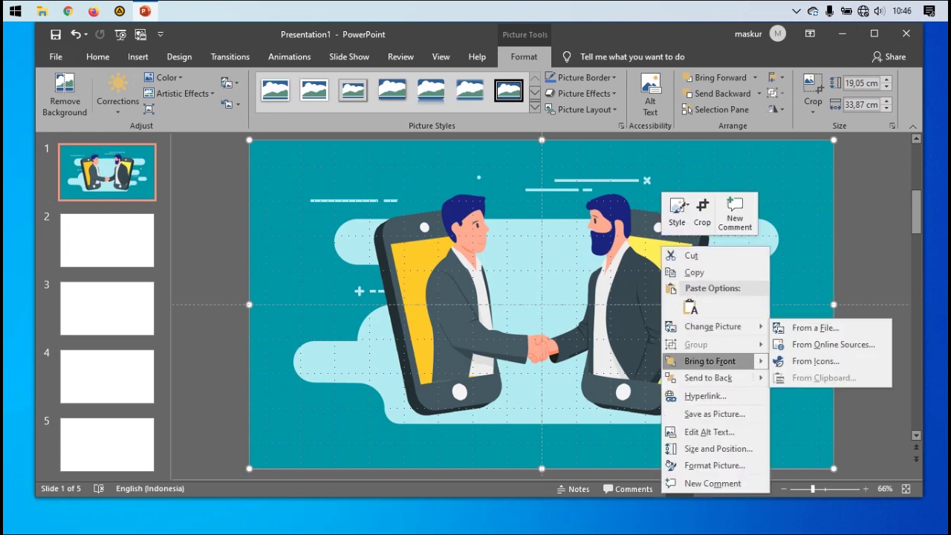
{"action": "left_click", "coordinate": [708, 377]}
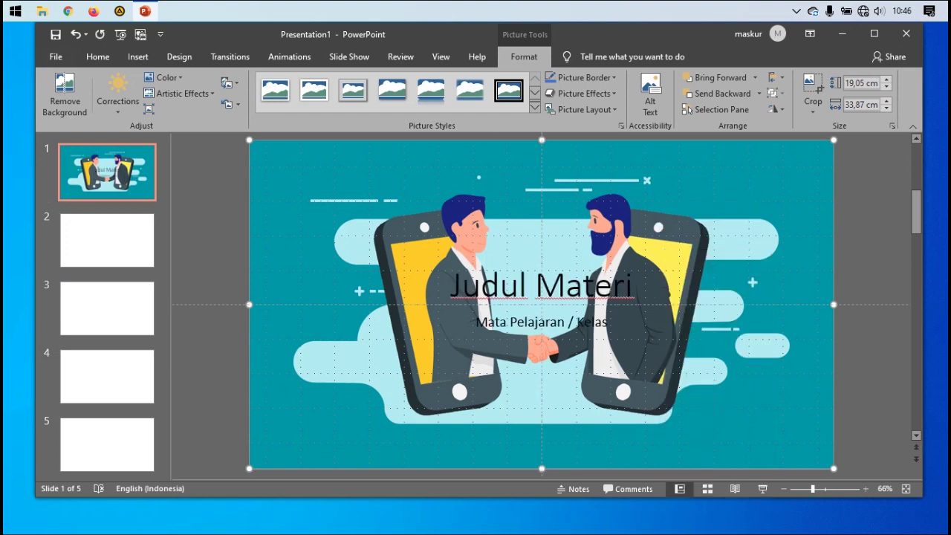
Make the title text white, and make the subtitle white and bold
{"action": "left_click", "coordinate": [583, 284]}
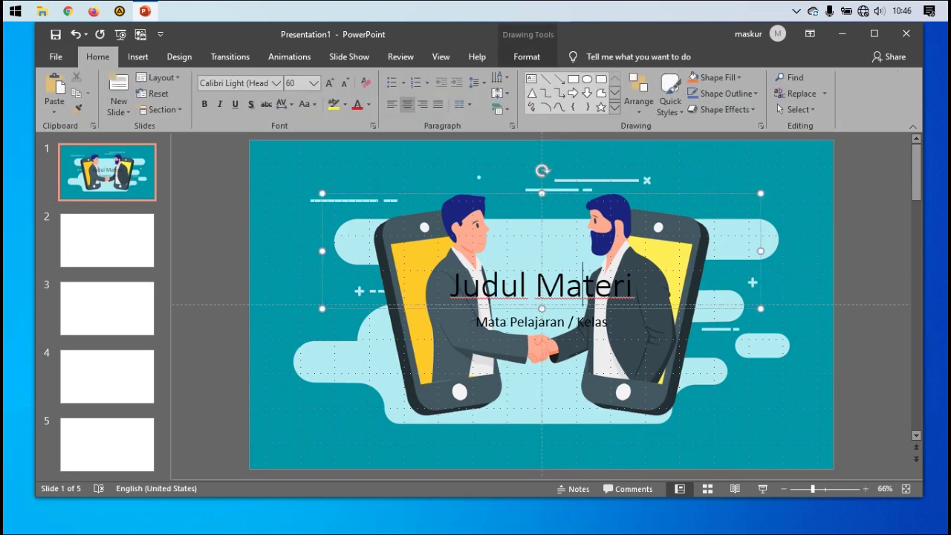
{"action": "key", "text": "ctrl+a"}
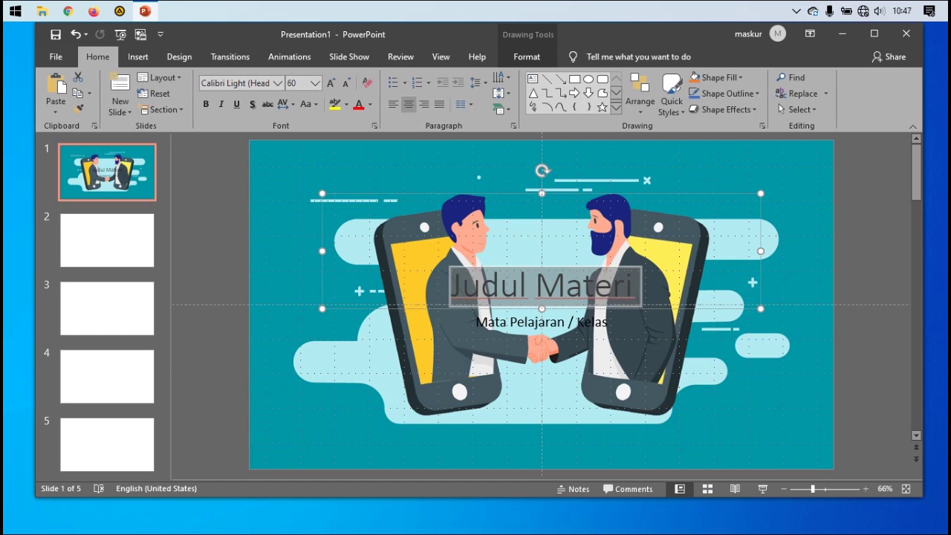
{"action": "left_click", "coordinate": [370, 105]}
{"action": "left_click", "coordinate": [359, 137]}
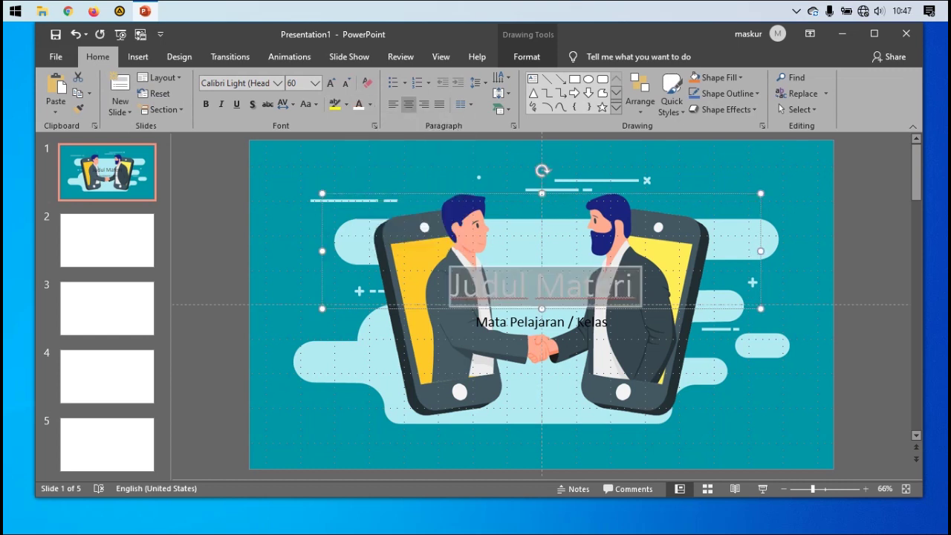
{"action": "key", "text": "ctrl+Return"}
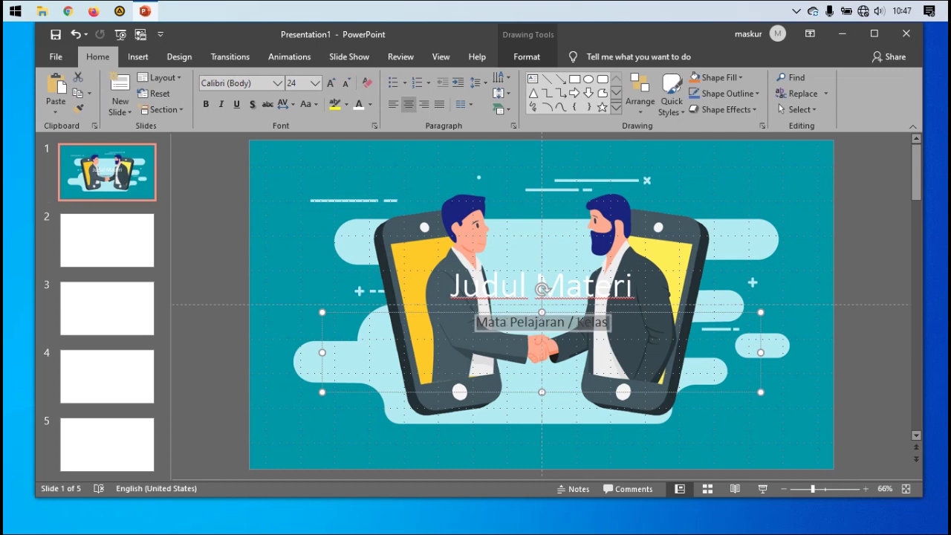
{"action": "left_click", "coordinate": [359, 104]}
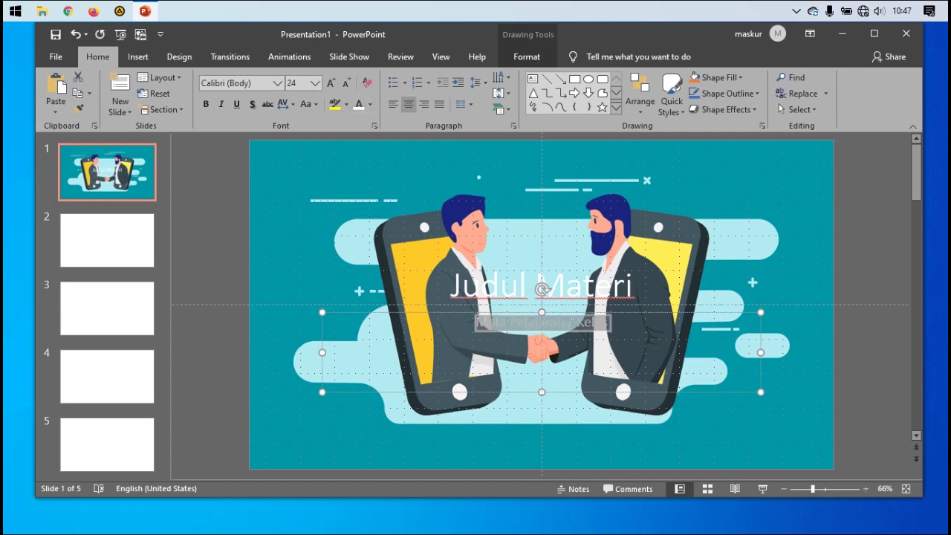
{"action": "left_click", "coordinate": [206, 104]}
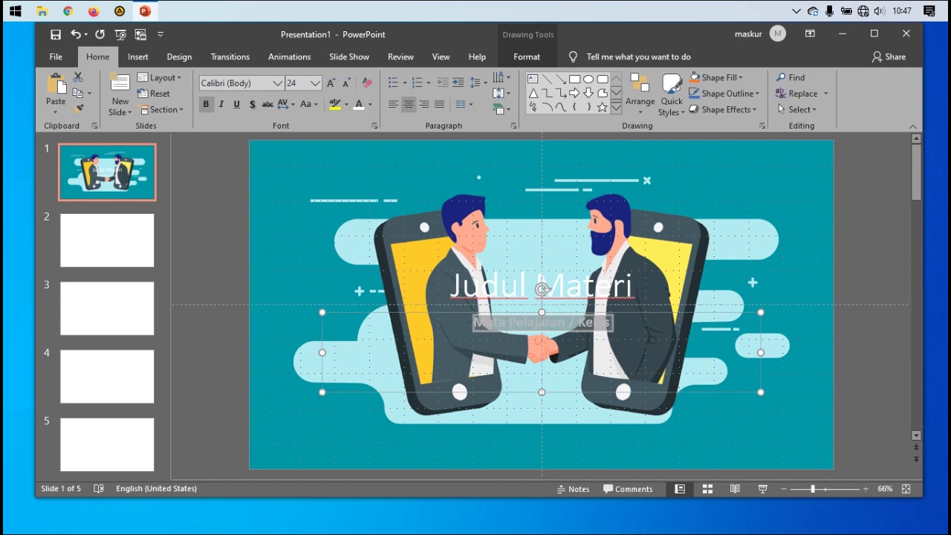
Bold the 'Judul Materi' title and preview the slide as a full-screen slide show
{"action": "left_click", "coordinate": [543, 286]}
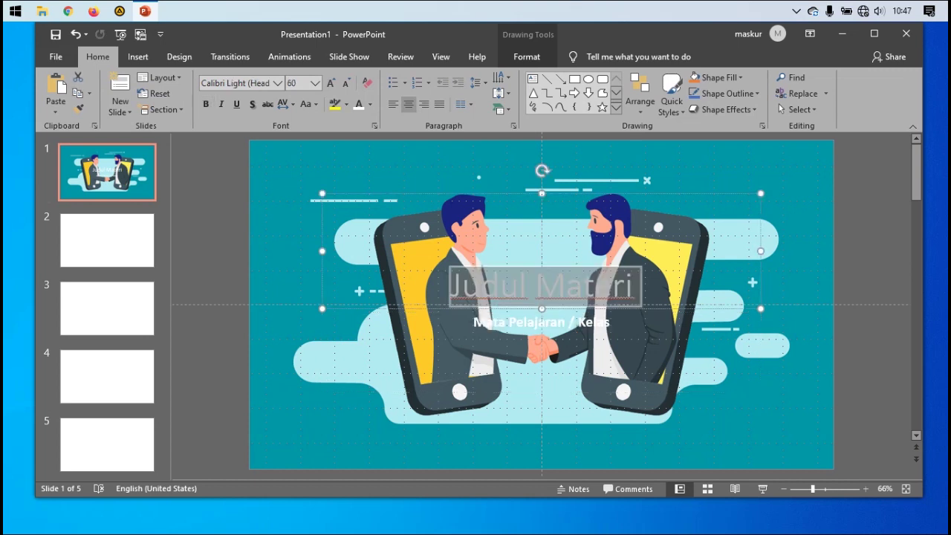
{"action": "left_click", "coordinate": [205, 104]}
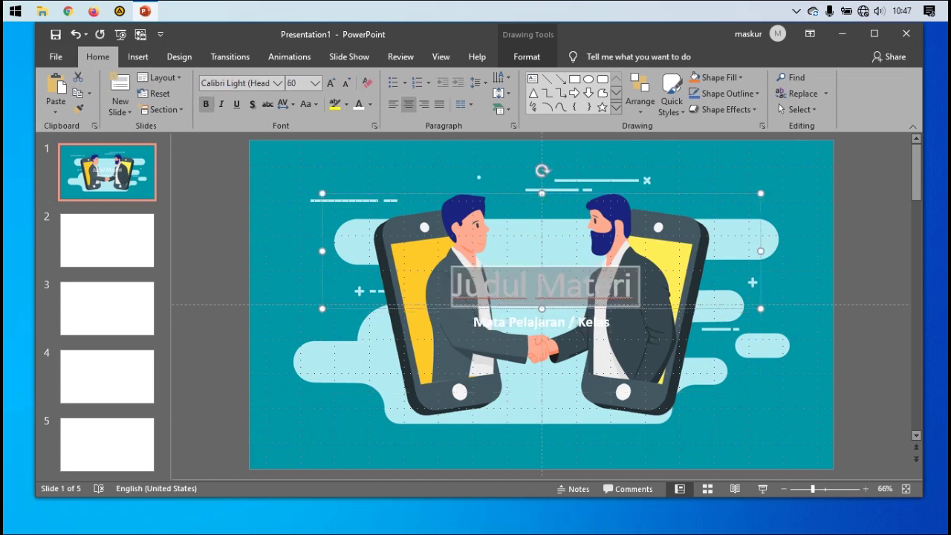
{"action": "key", "text": "Escape"}
{"action": "key", "text": "Escape"}
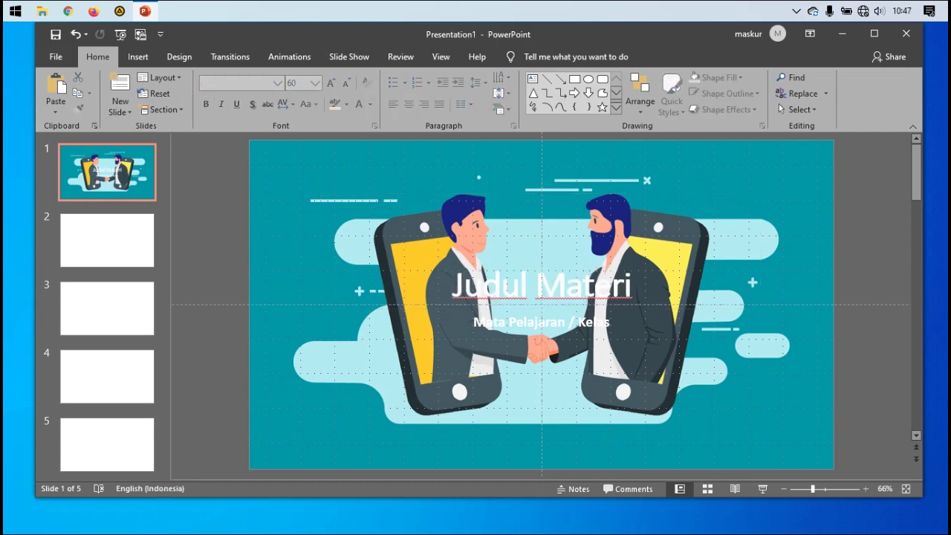
{"action": "left_click", "coordinate": [763, 489]}
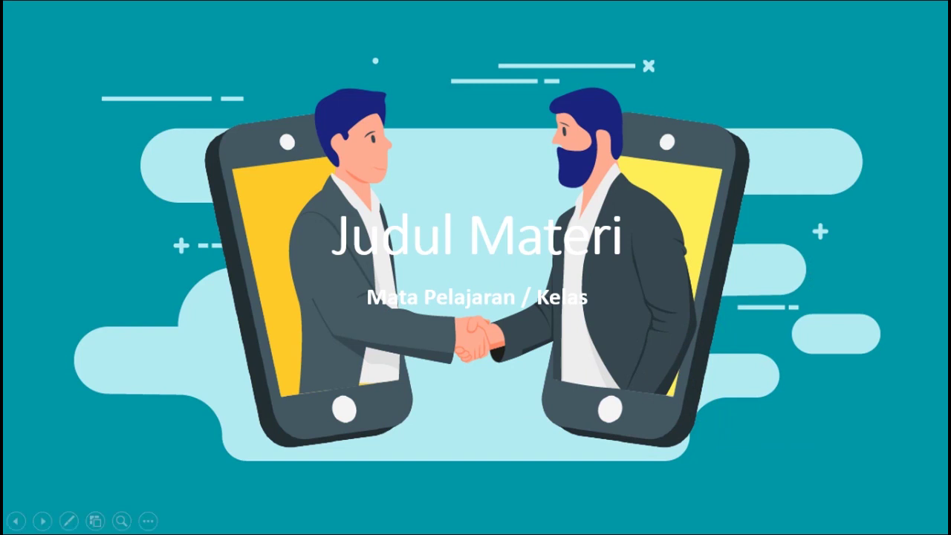
{"action": "key", "text": "Escape"}
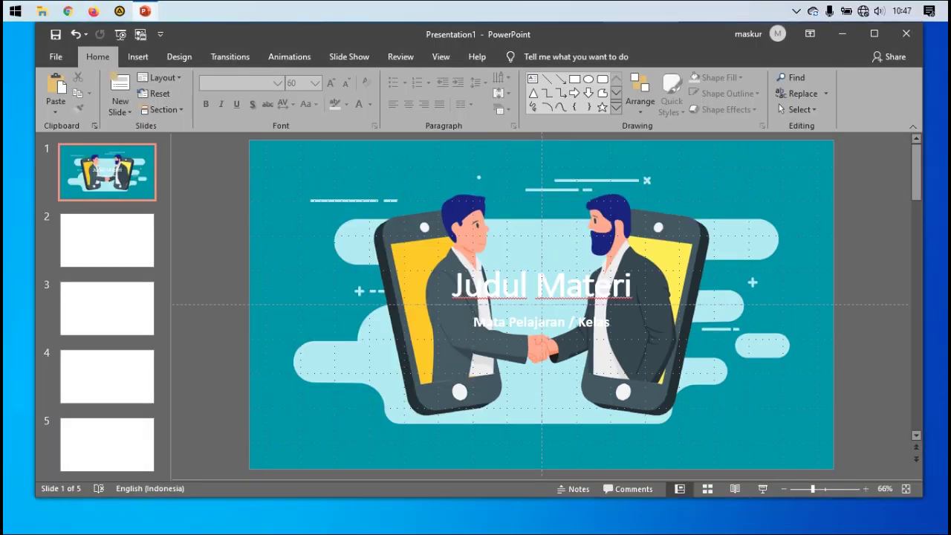
Change the 'Judul Materi' title font to Almarai ExtraBold
{"action": "left_click", "coordinate": [565, 283]}
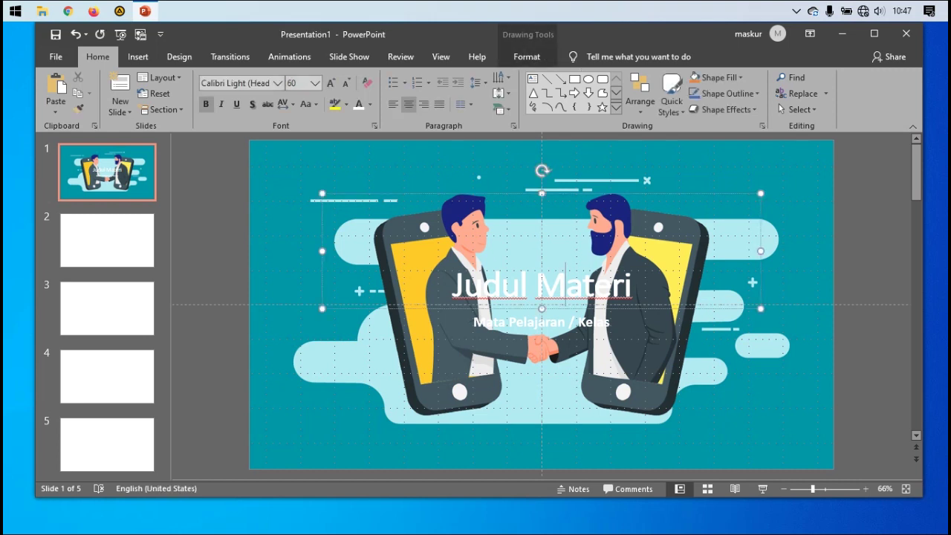
{"action": "key", "text": "ctrl+a"}
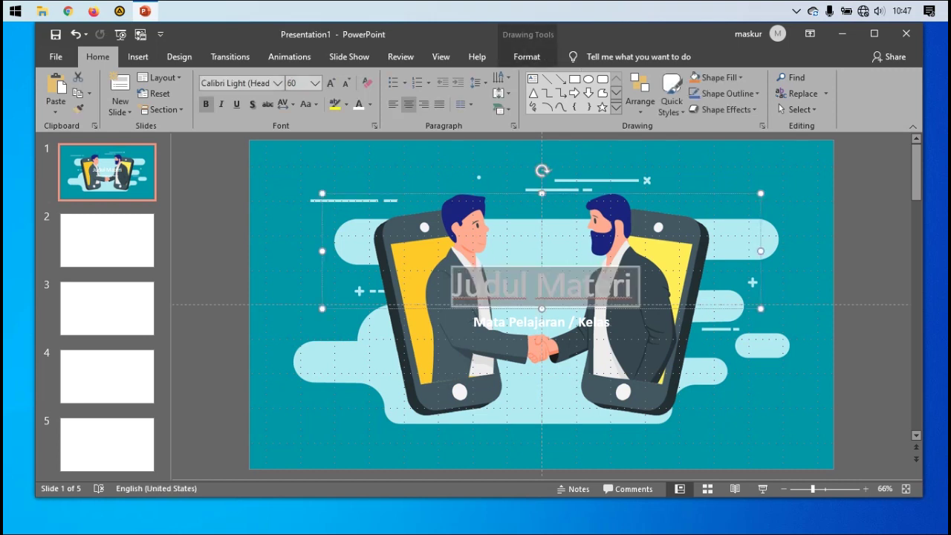
{"action": "left_click", "coordinate": [277, 83]}
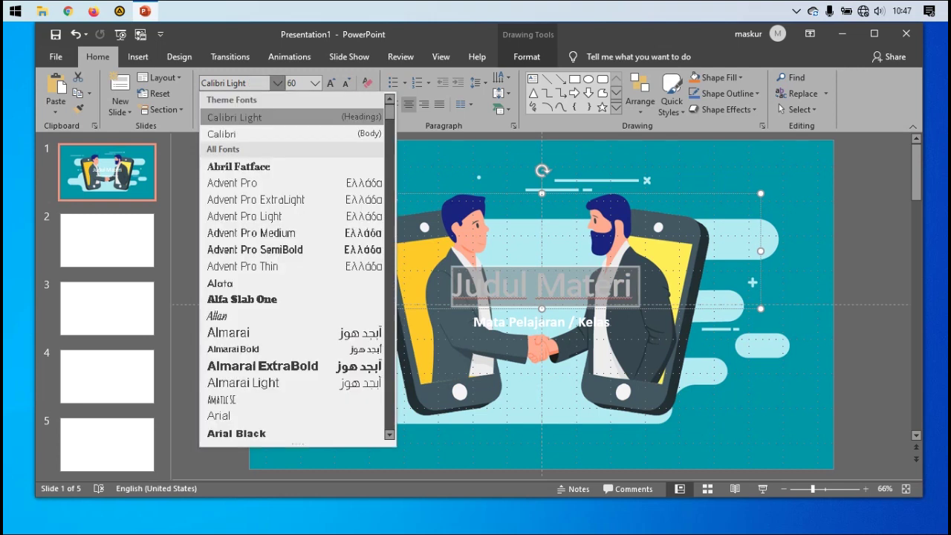
{"action": "key", "text": "Down"}
{"action": "key", "text": "Down"}
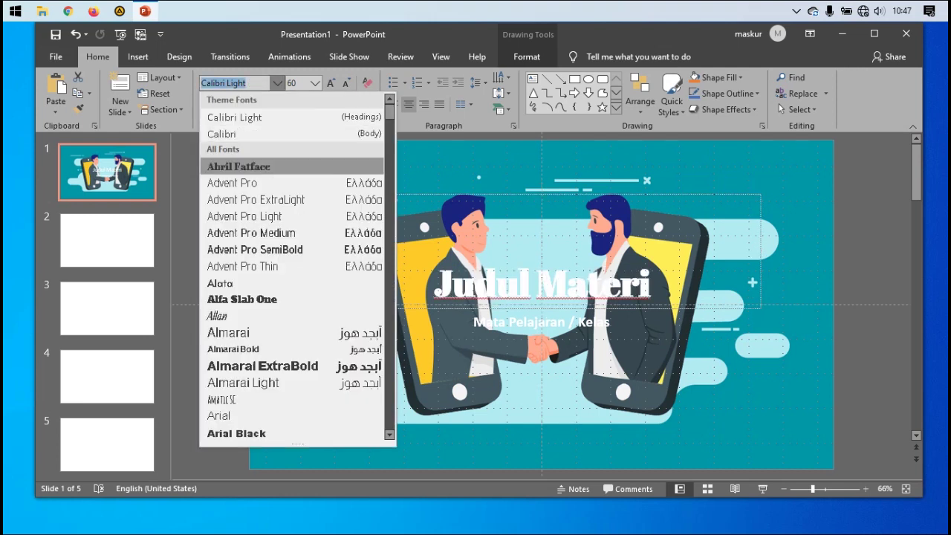
{"action": "key", "text": "Down"}
{"action": "key", "text": "Down"}
{"action": "key", "text": "Down"}
{"action": "key", "text": "Down"}
{"action": "key", "text": "Down"}
{"action": "key", "text": "Down"}
{"action": "key", "text": "Down"}
{"action": "key", "text": "Down"}
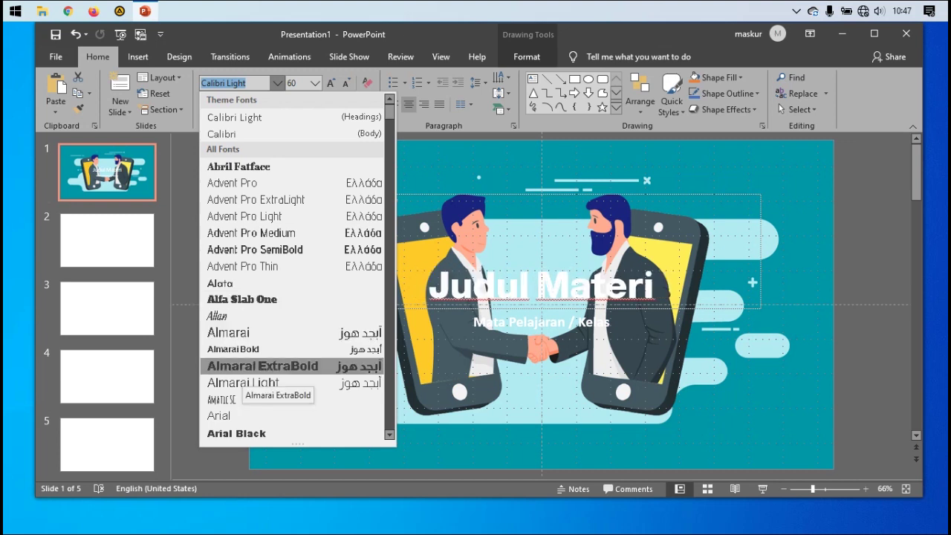
{"action": "left_click", "coordinate": [263, 366]}
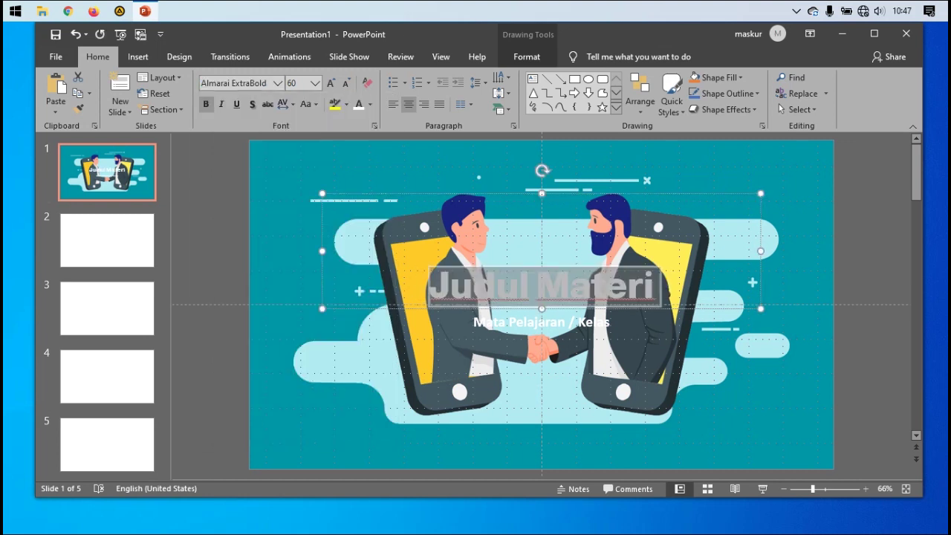
{"action": "key", "text": "Escape"}
{"action": "key", "text": "Escape"}
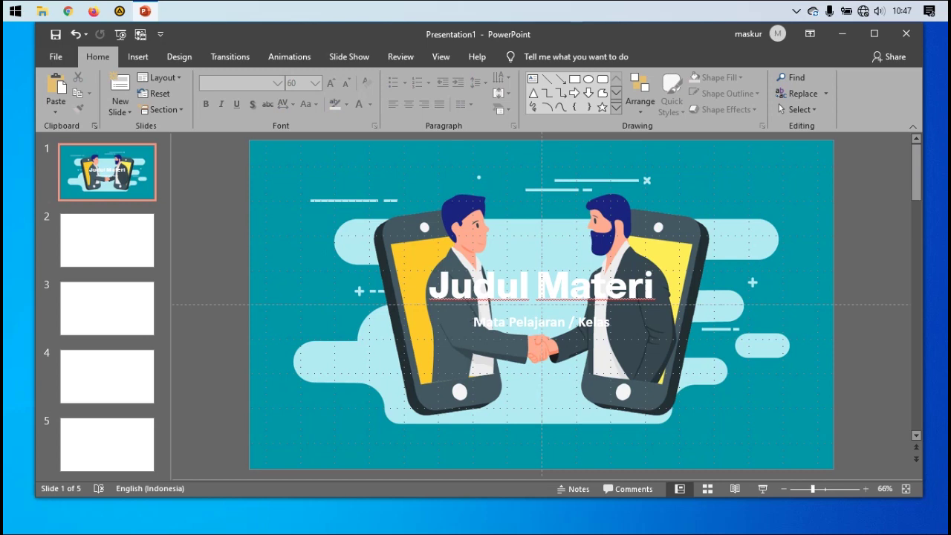
Delete the handshake background picture, then bring up Format Background for the slide
{"action": "key", "text": "Tab"}
{"action": "key", "text": "Delete"}
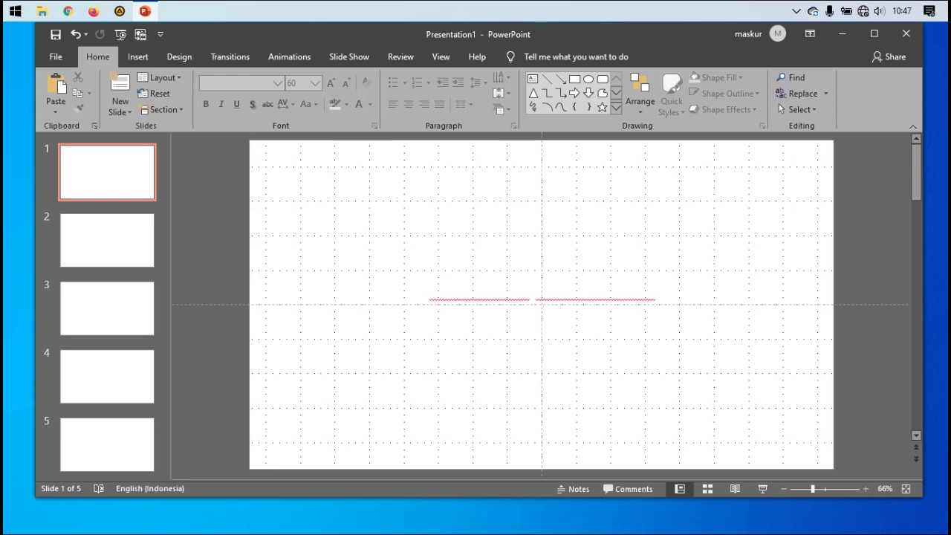
{"action": "key", "text": "shift+F10"}
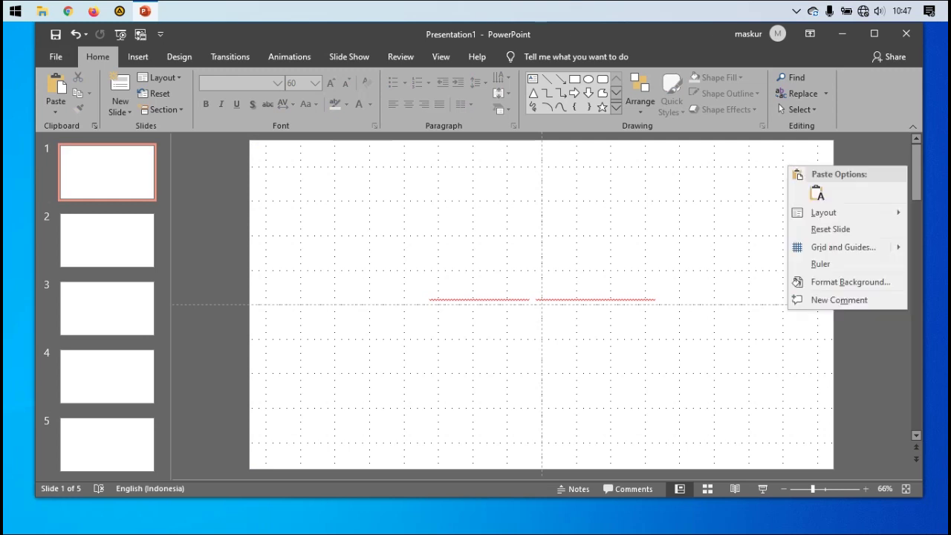
{"action": "key", "text": "Down"}
{"action": "key", "text": "Down"}
{"action": "key", "text": "Down"}
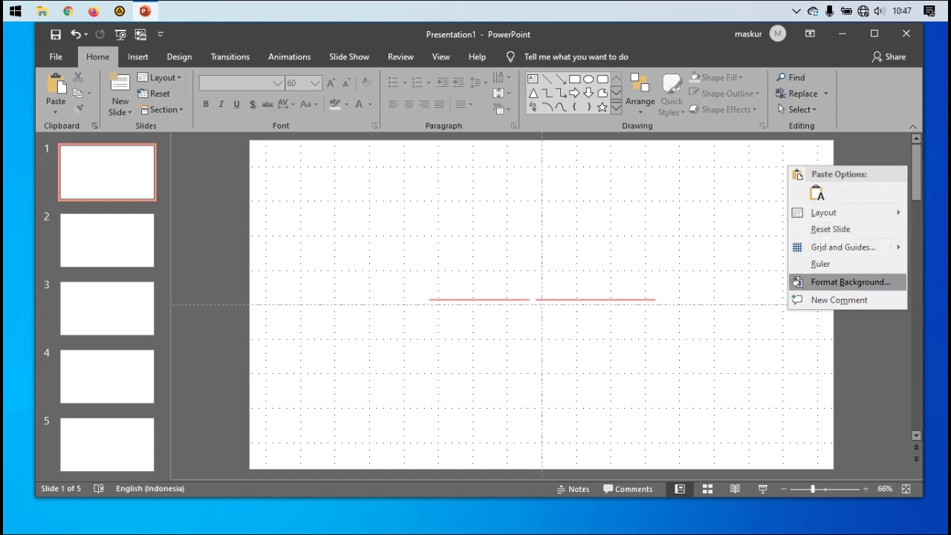
{"action": "key", "text": "Escape"}
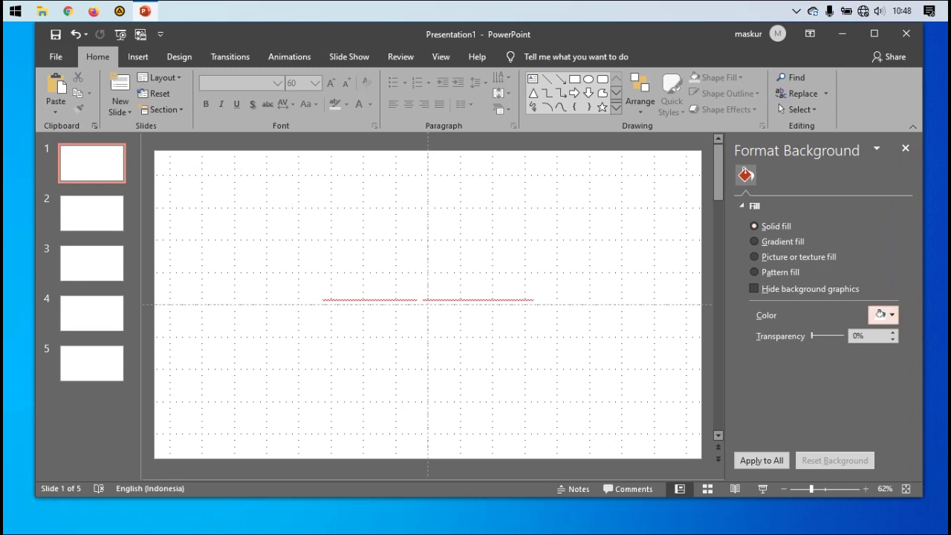
Try a dark grey fill, then apply a blue radial preset gradient to the background
{"action": "left_click", "coordinate": [882, 314]}
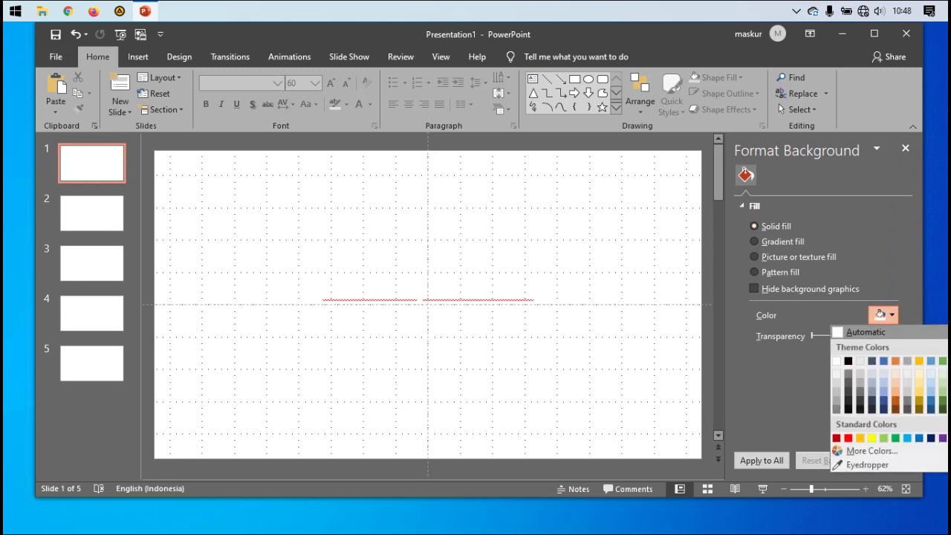
{"action": "left_click", "coordinate": [848, 383]}
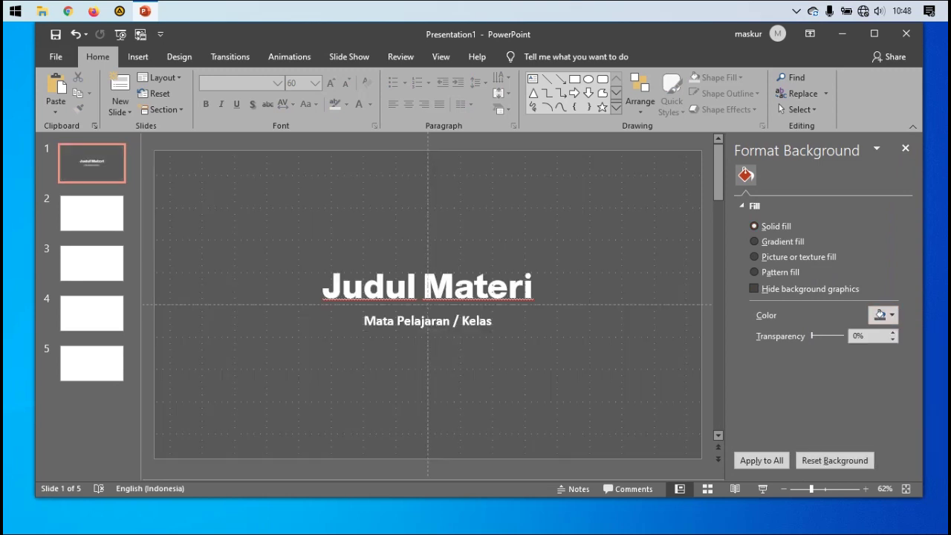
{"action": "left_click", "coordinate": [755, 242]}
{"action": "left_click", "coordinate": [882, 314]}
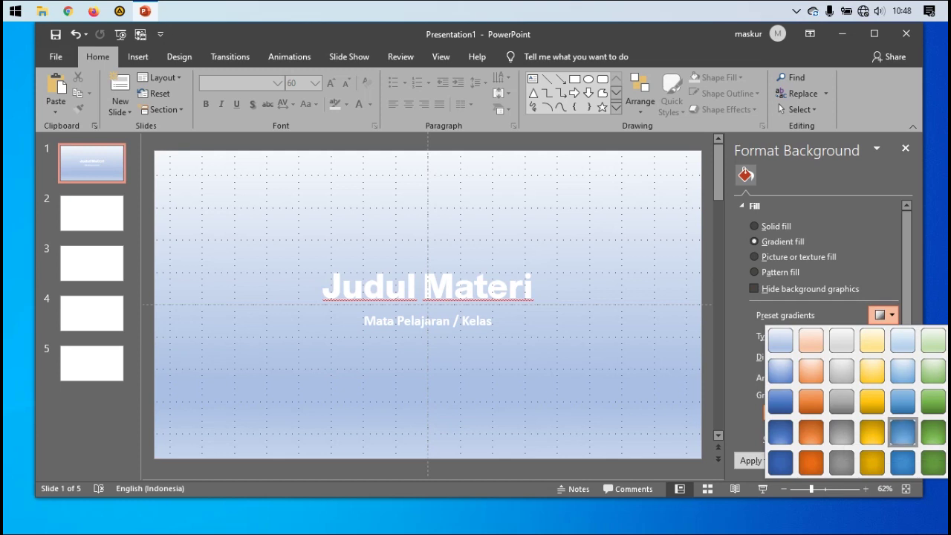
{"action": "left_click", "coordinate": [902, 431]}
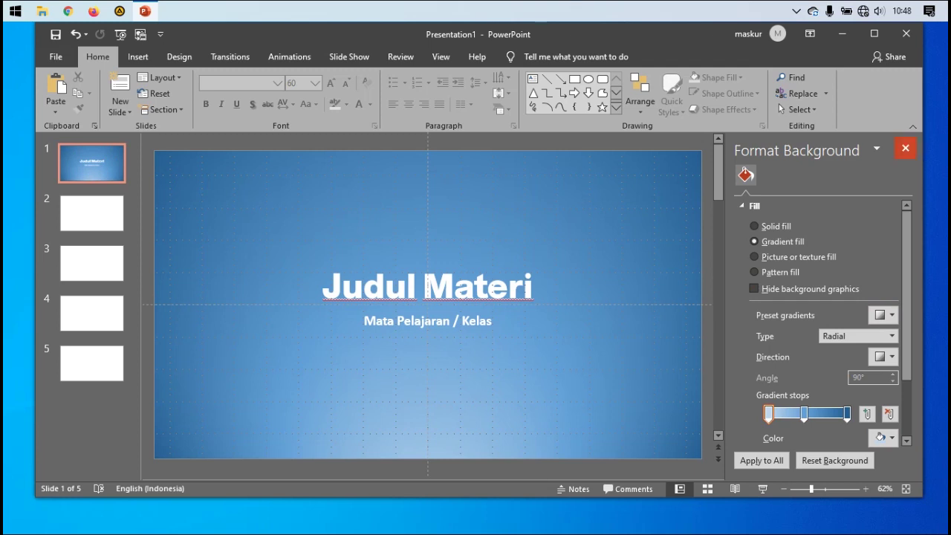
{"action": "left_click", "coordinate": [905, 148]}
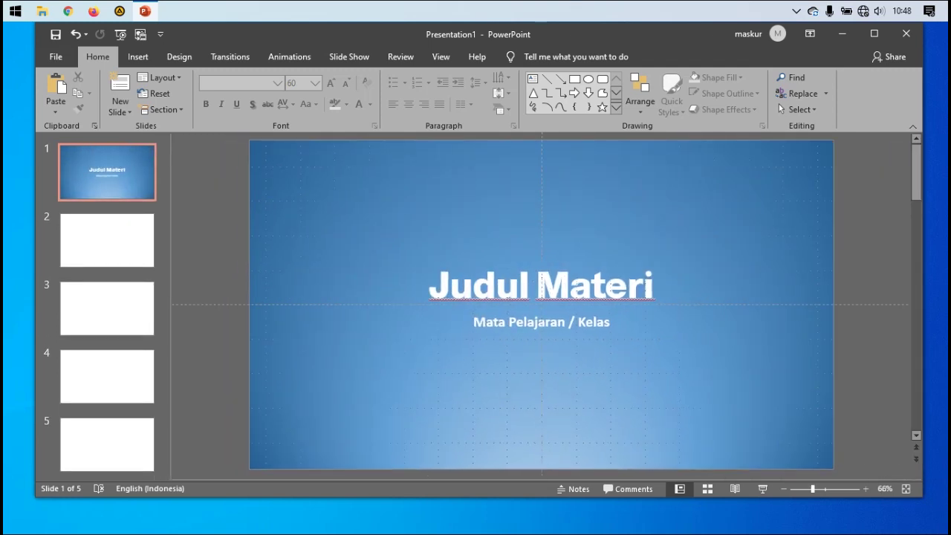
Undo back to the teal handshake illustration behind the title, then deselect it
{"action": "key", "text": "ctrl+z"}
{"action": "key", "text": "ctrl+z"}
{"action": "key", "text": "ctrl+z"}
{"action": "key", "text": "ctrl+z"}
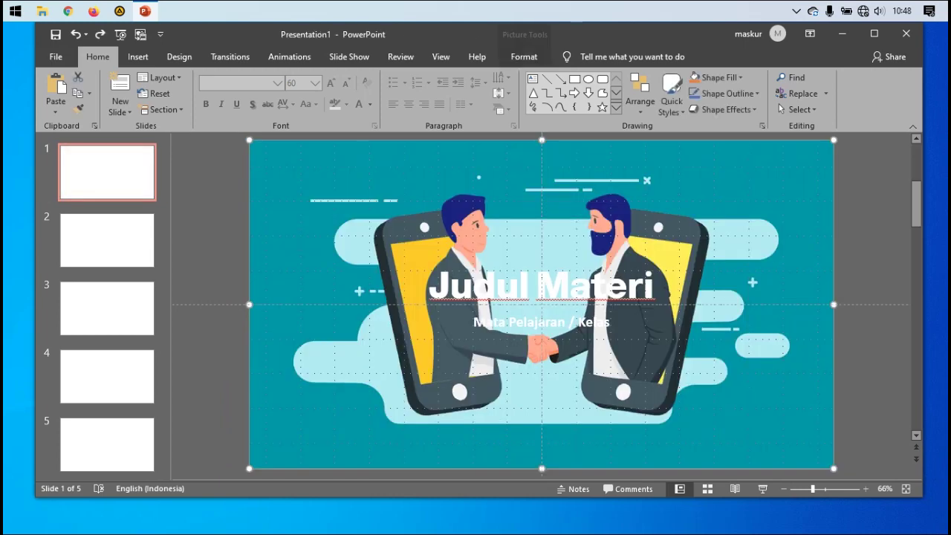
{"action": "key", "text": "Escape"}
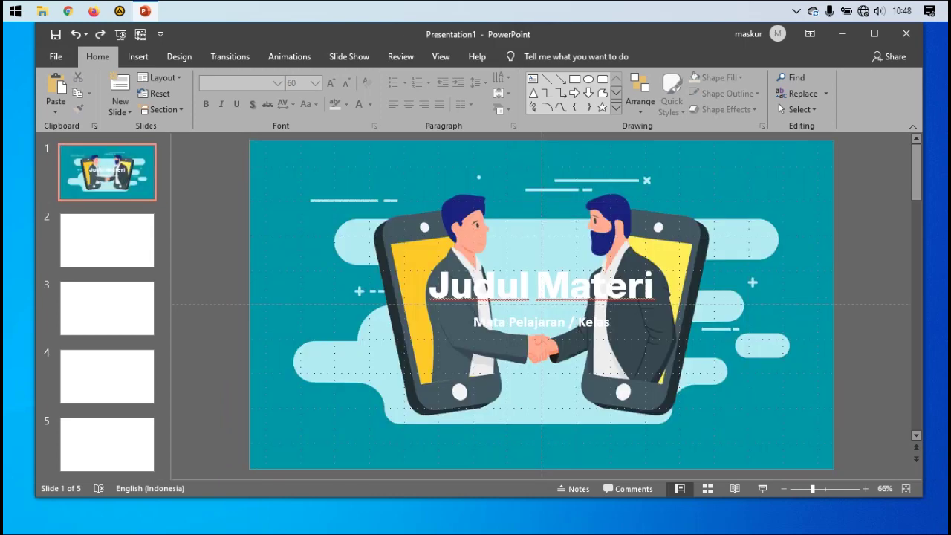